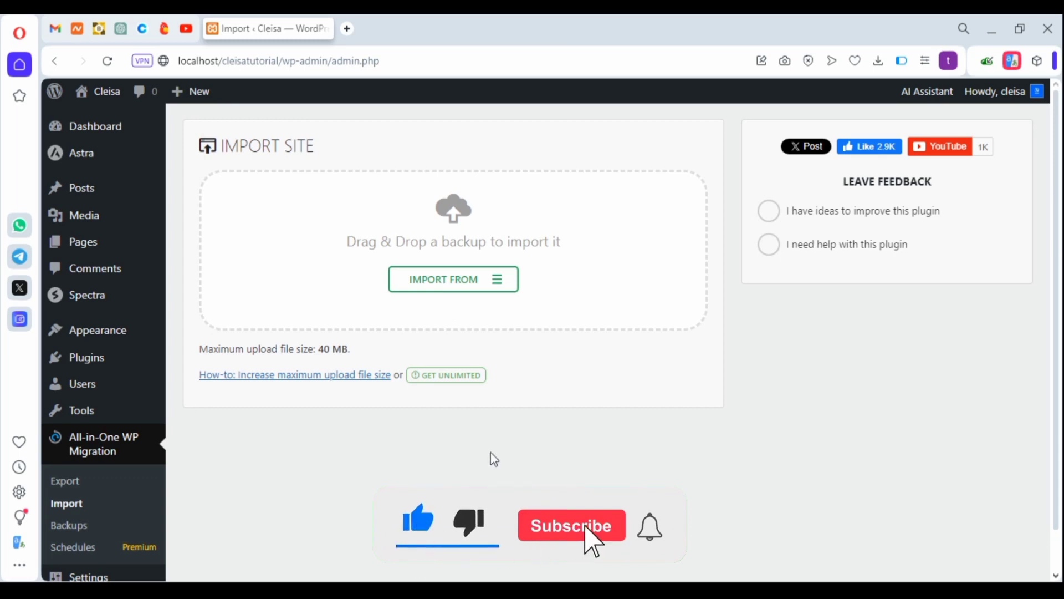
View the ServMask Unlimited Extension offer page, then close it to return to the import page
left_click(441, 379)
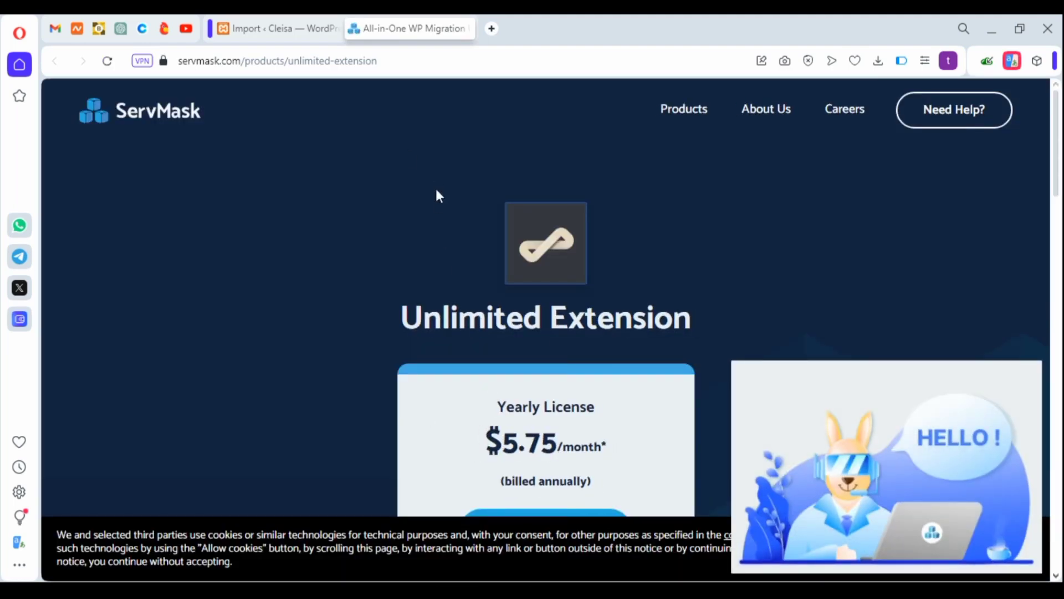
left_click(470, 28)
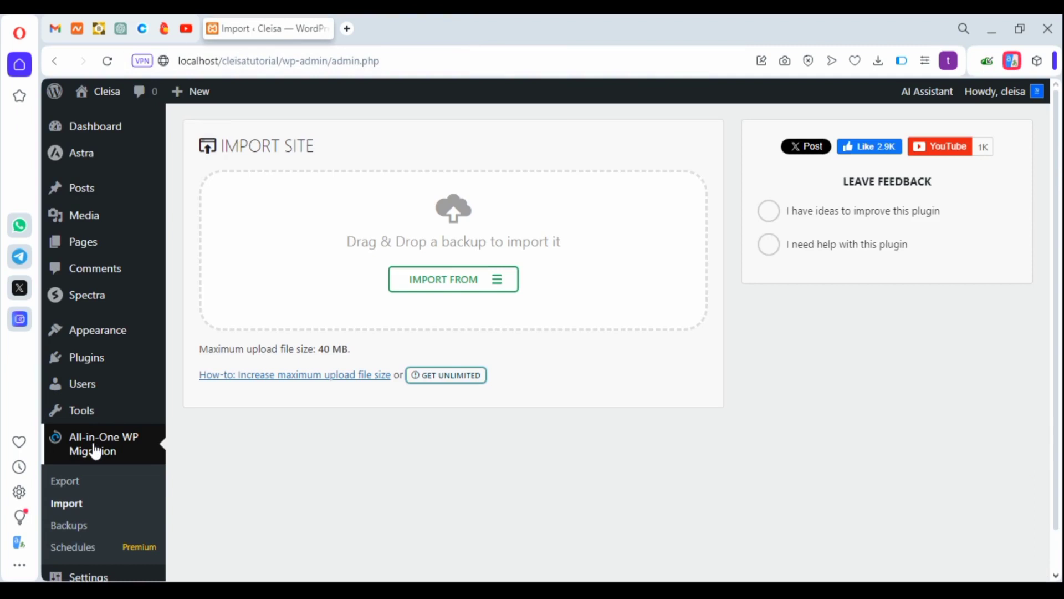
Load all-in-one-wp-migration.php in a new Plugin File Editor tab and browse its code
scroll(95, 452, "down", 1)
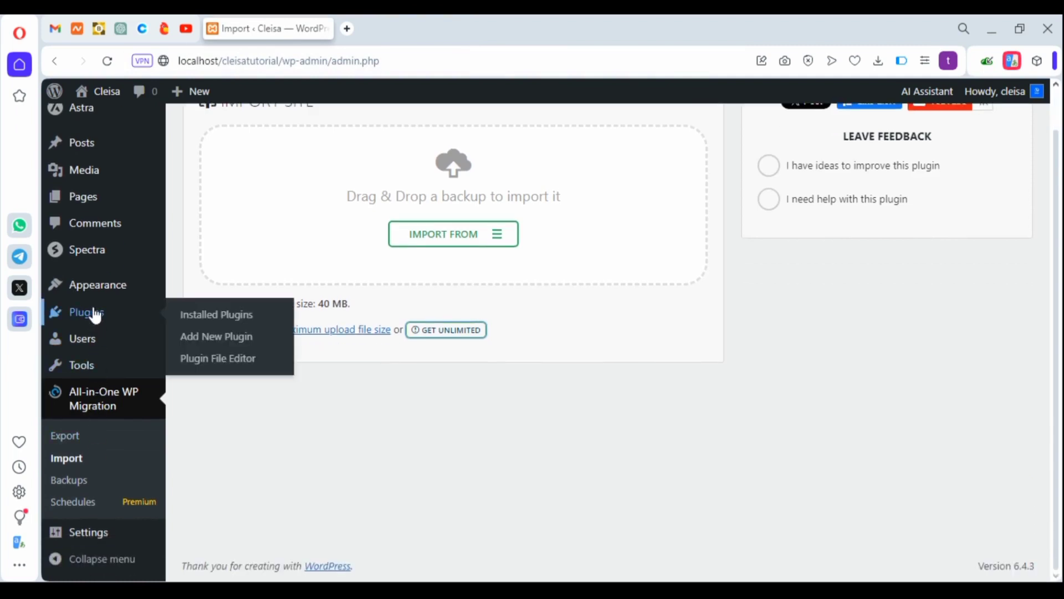
middle_click(219, 368)
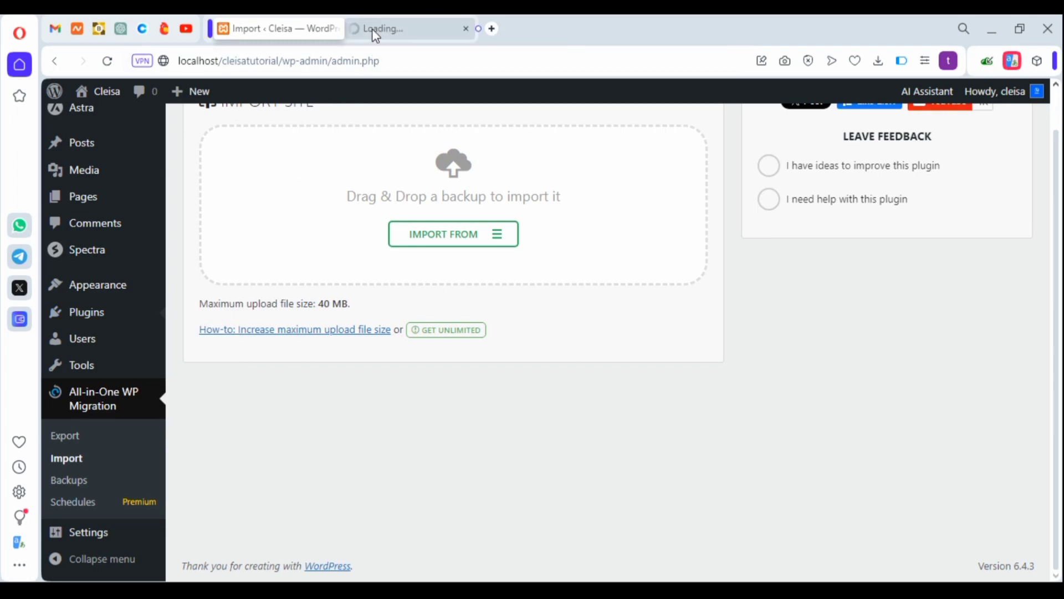
left_click(375, 32)
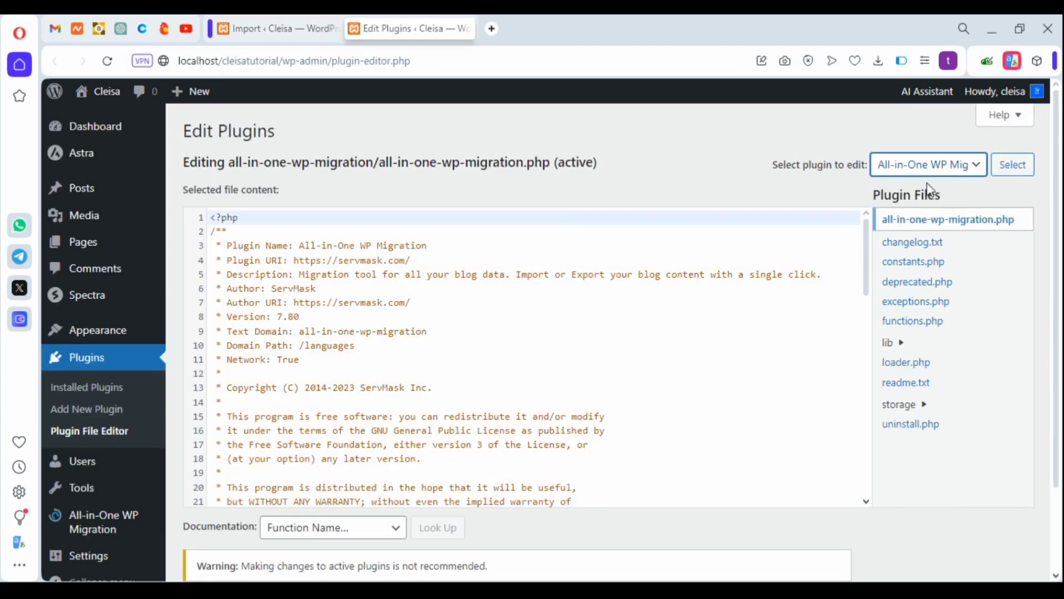
left_click(1012, 165)
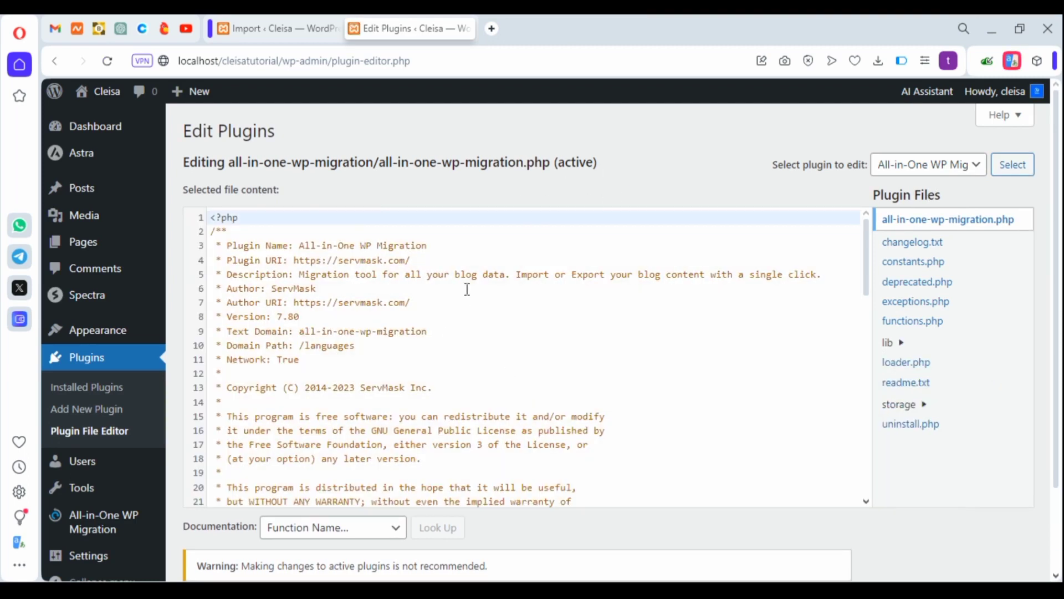
scroll(467, 289, "down", 4)
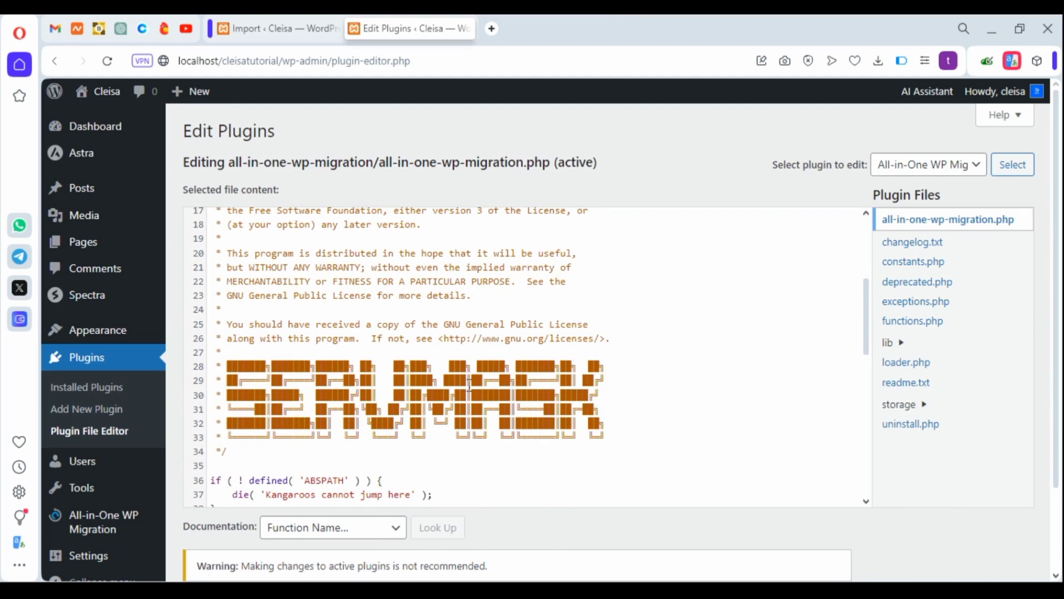
scroll(460, 311, "down", 5)
scroll(460, 313, "down", 2)
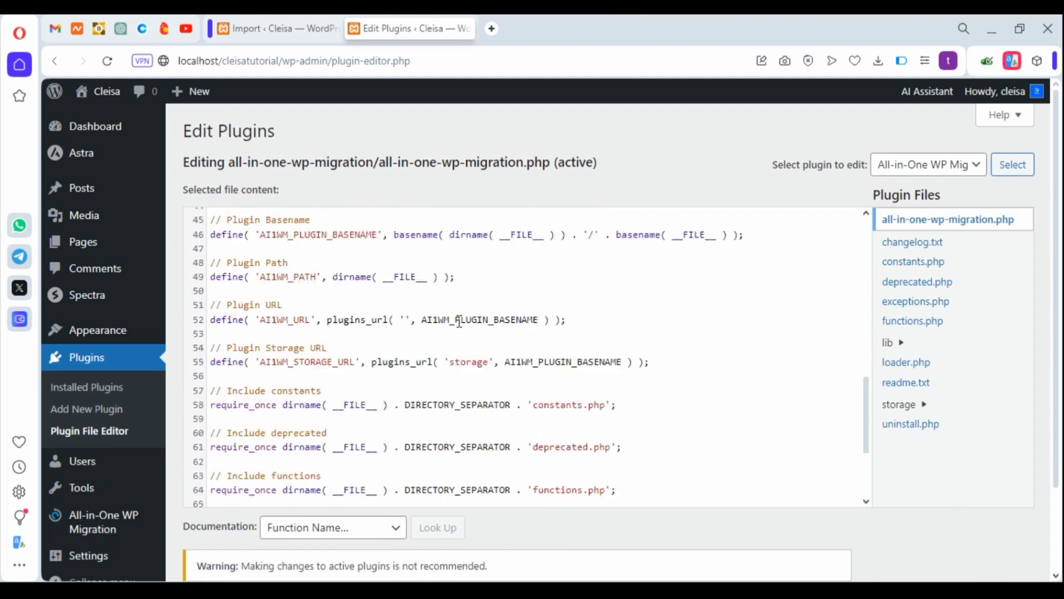
scroll(460, 316, "down", 3)
scroll(460, 321, "up", 8)
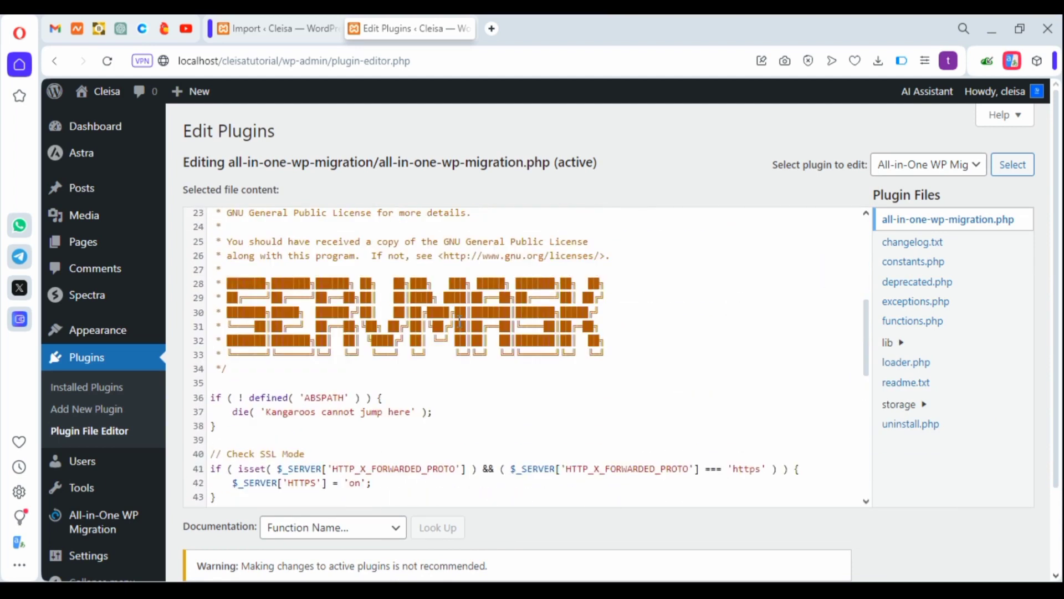
scroll(459, 321, "up", 5)
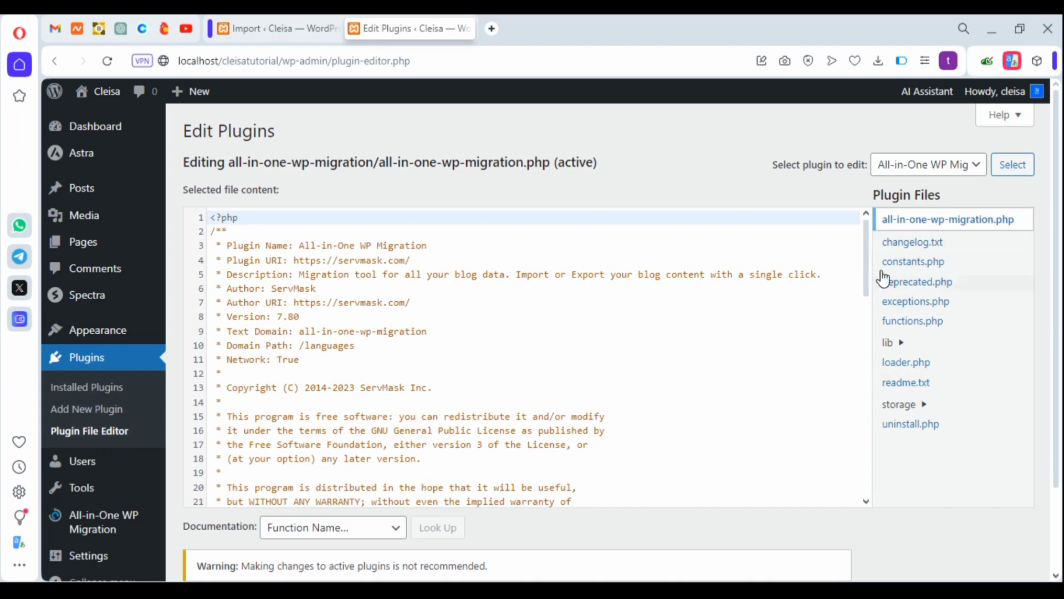
Open constants.php and scroll to its upload-related definitions around lines 325–345
left_click(915, 261)
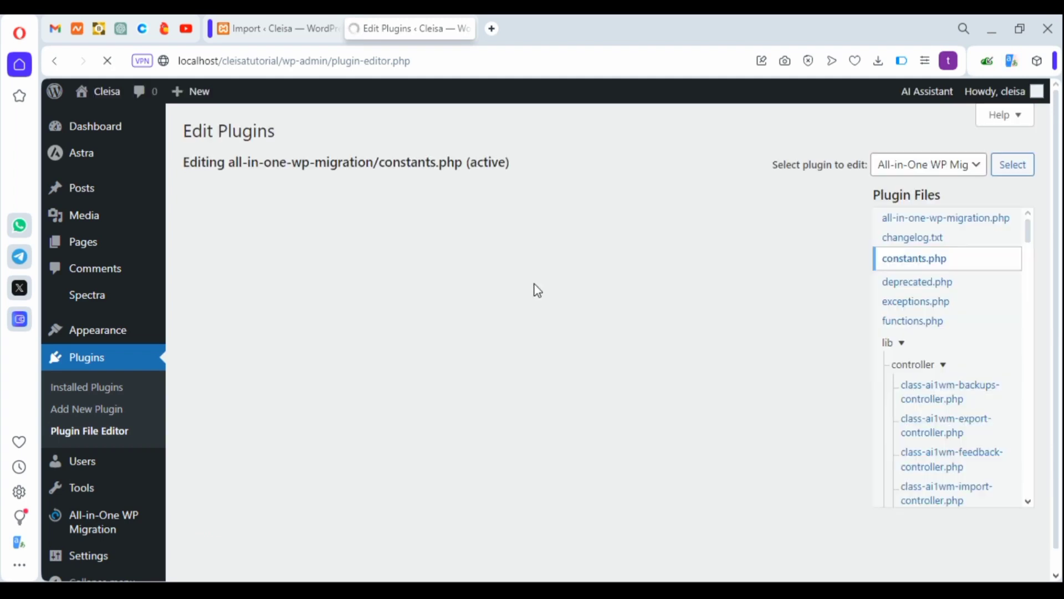
scroll(365, 344, "down", 2)
scroll(377, 355, "down", 3)
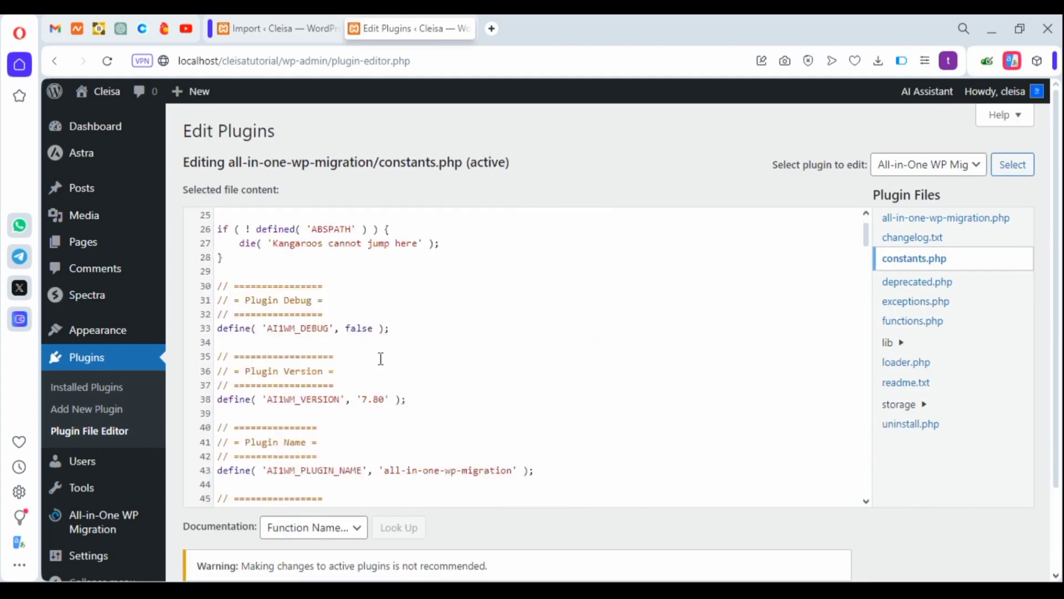
scroll(381, 358, "down", 2)
scroll(381, 355, "down", 3)
scroll(381, 349, "down", 3)
scroll(381, 344, "down", 3)
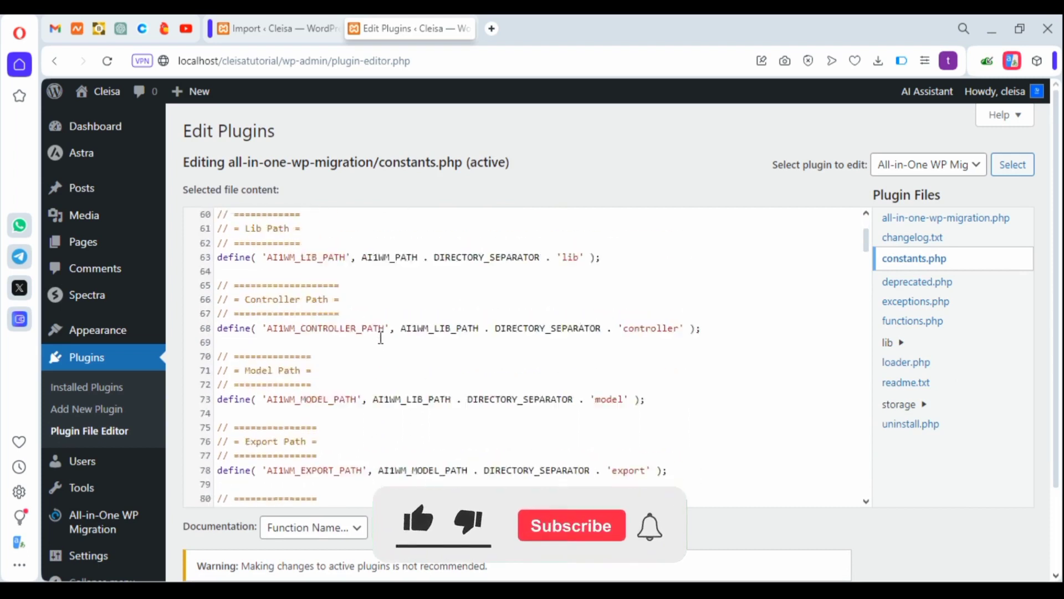
scroll(381, 338, "down", 3)
scroll(380, 337, "down", 3)
scroll(381, 337, "down", 3)
scroll(381, 337, "down", 1)
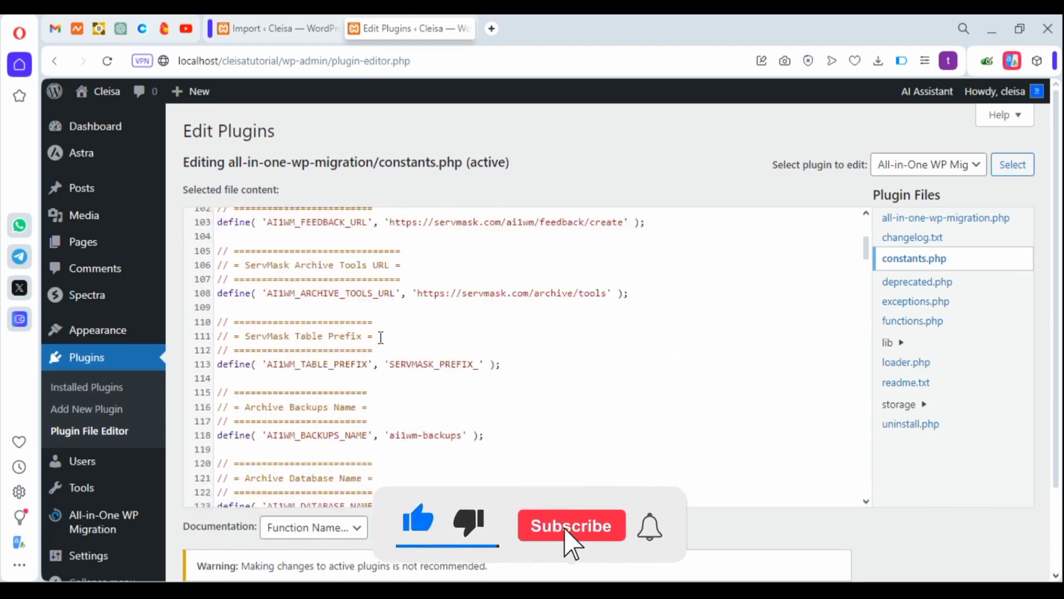
scroll(380, 337, "down", 3)
scroll(380, 337, "down", 3)
scroll(380, 337, "down", 2)
scroll(381, 337, "down", 3)
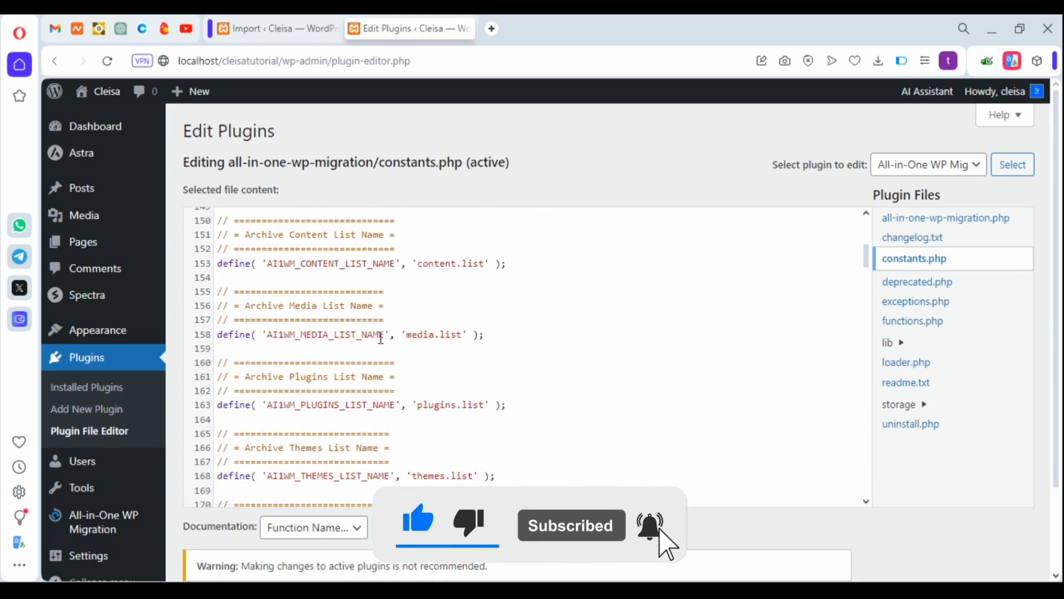
scroll(381, 337, "down", 3)
scroll(381, 337, "down", 3)
scroll(381, 337, "down", 3)
scroll(381, 337, "down", 2)
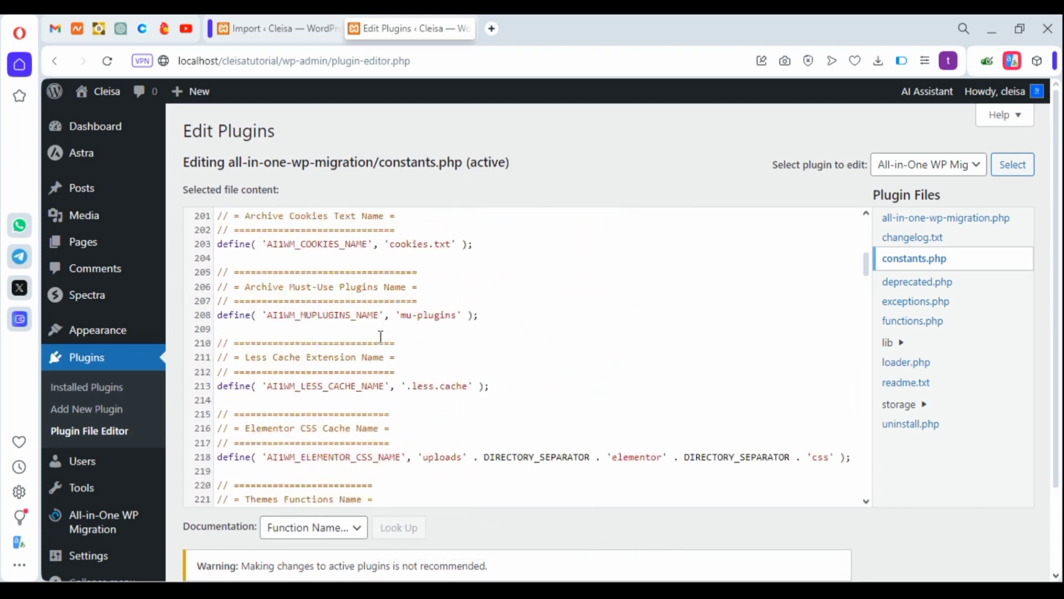
scroll(381, 337, "down", 2)
scroll(381, 337, "down", 2)
scroll(381, 337, "down", 3)
scroll(381, 337, "down", 2)
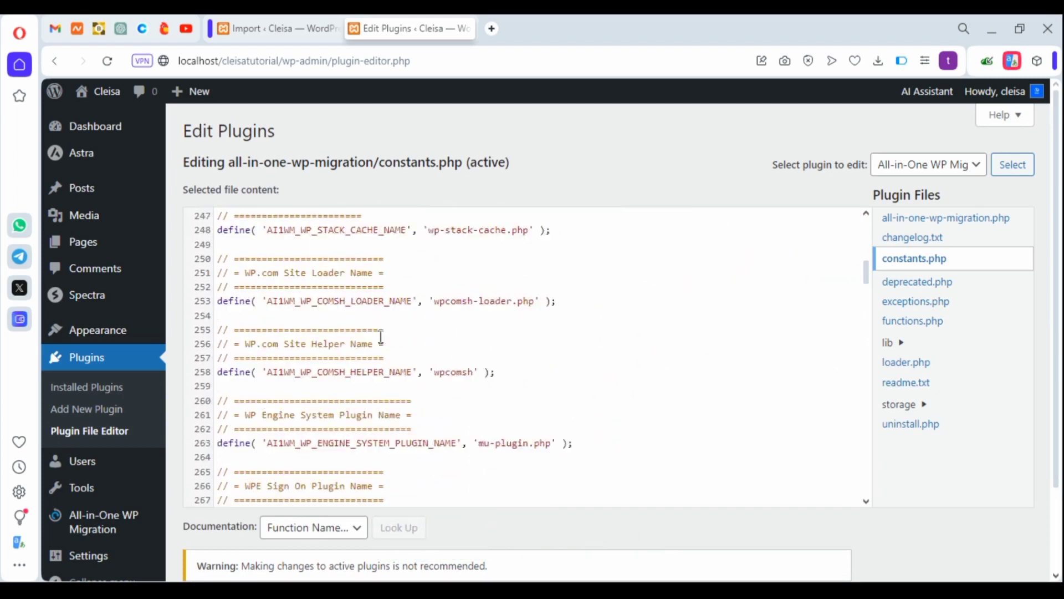
scroll(381, 337, "down", 2)
scroll(380, 337, "down", 2)
scroll(380, 337, "down", 2)
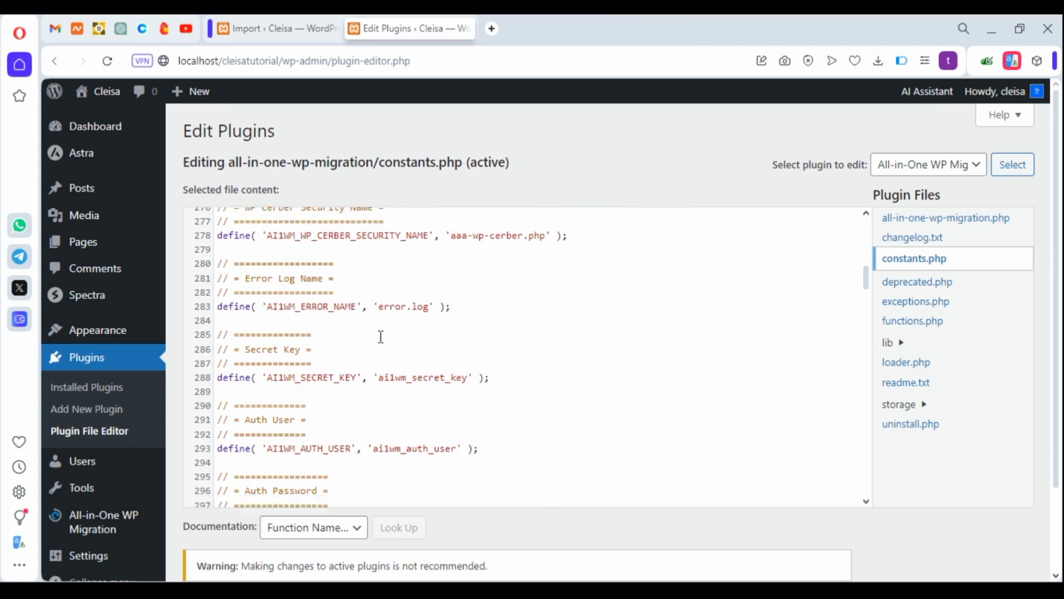
scroll(381, 337, "down", 2)
scroll(381, 337, "down", 2)
scroll(381, 337, "down", 1)
scroll(381, 337, "down", 3)
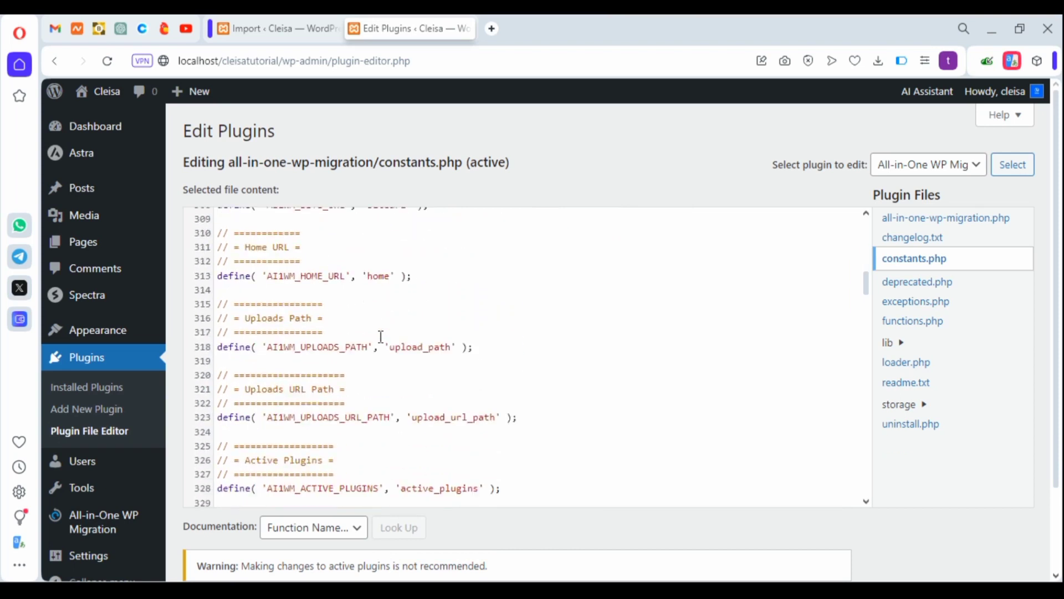
scroll(381, 337, "down", 2)
scroll(381, 337, "down", 2)
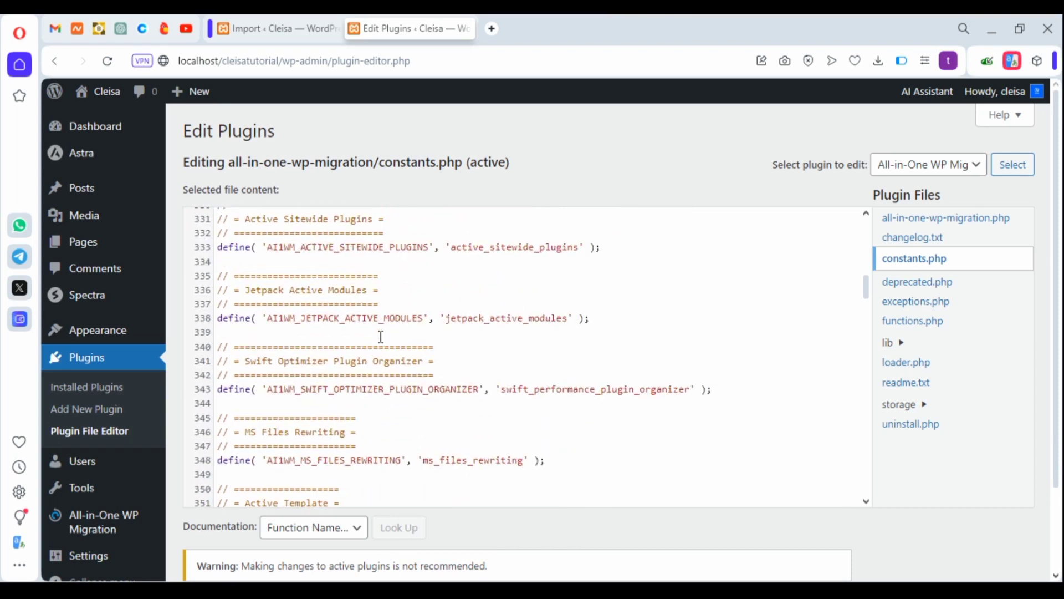
scroll(389, 329, "down", 2)
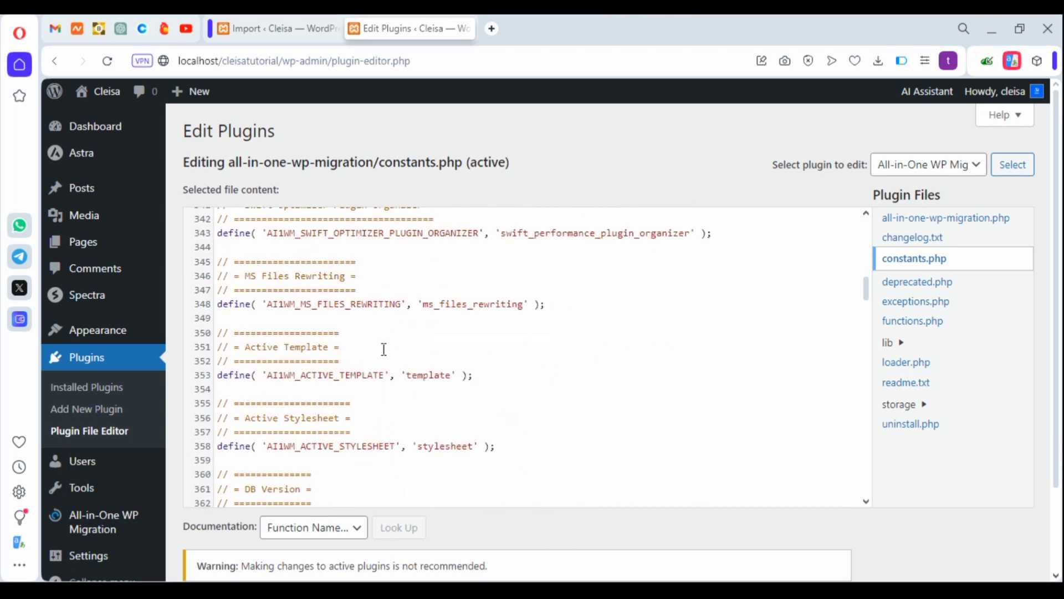
scroll(384, 349, "down", 1)
scroll(384, 348, "down", 1)
scroll(385, 337, "down", 2)
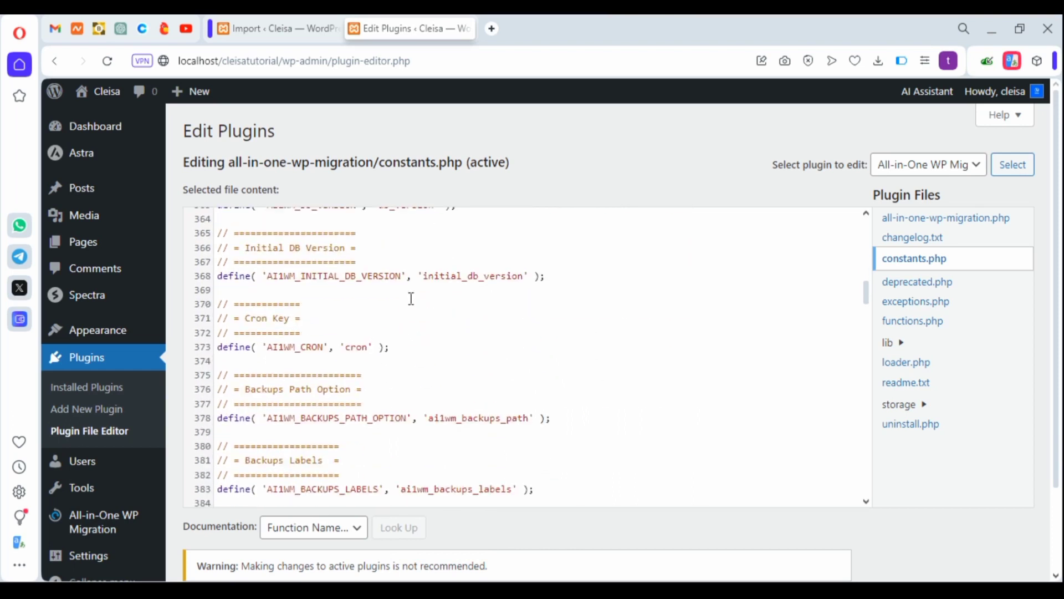
scroll(517, 384, "up", 3)
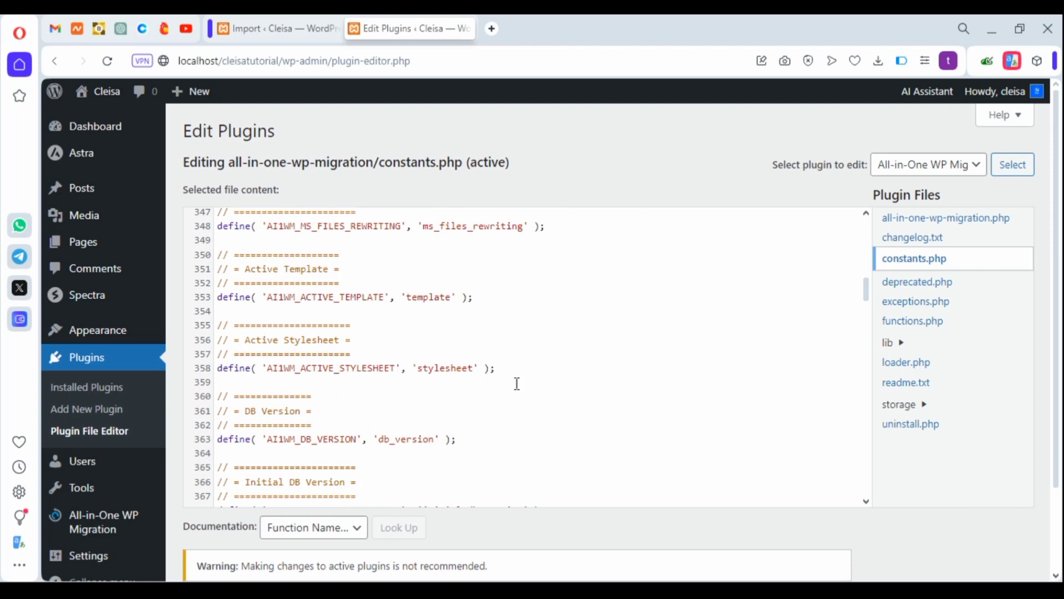
scroll(544, 303, "up", 4)
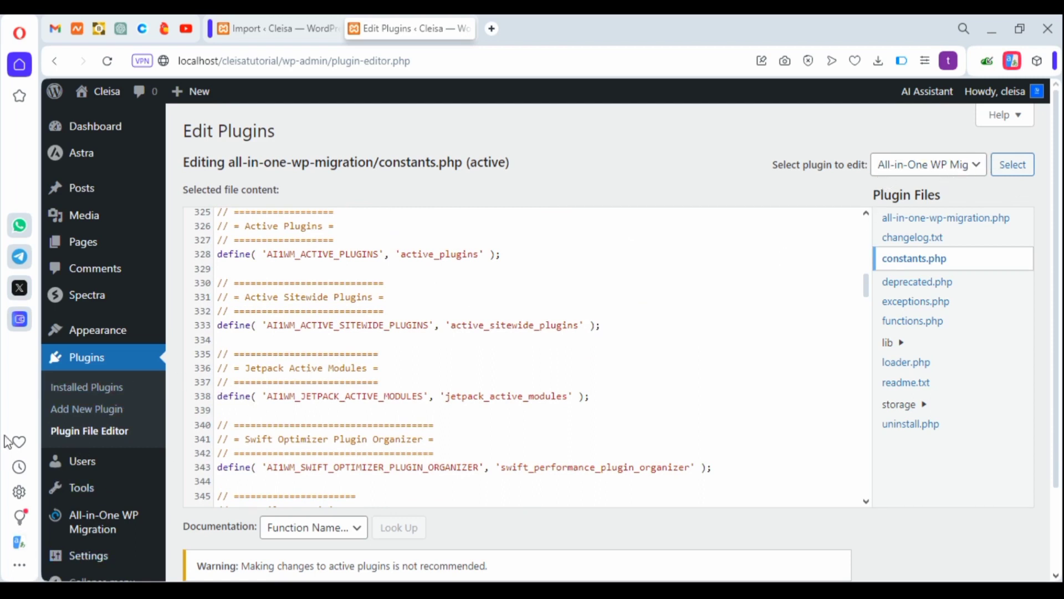
Deactivate All-in-One WP Migration in Installed Plugins and go to Add New Plugin
left_click(85, 357)
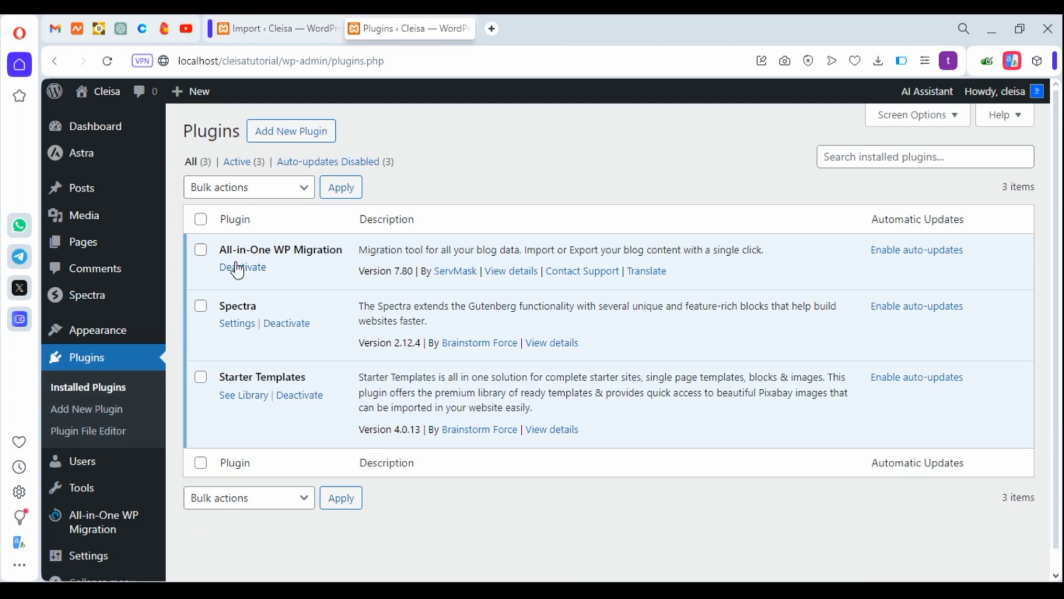
left_click(239, 268)
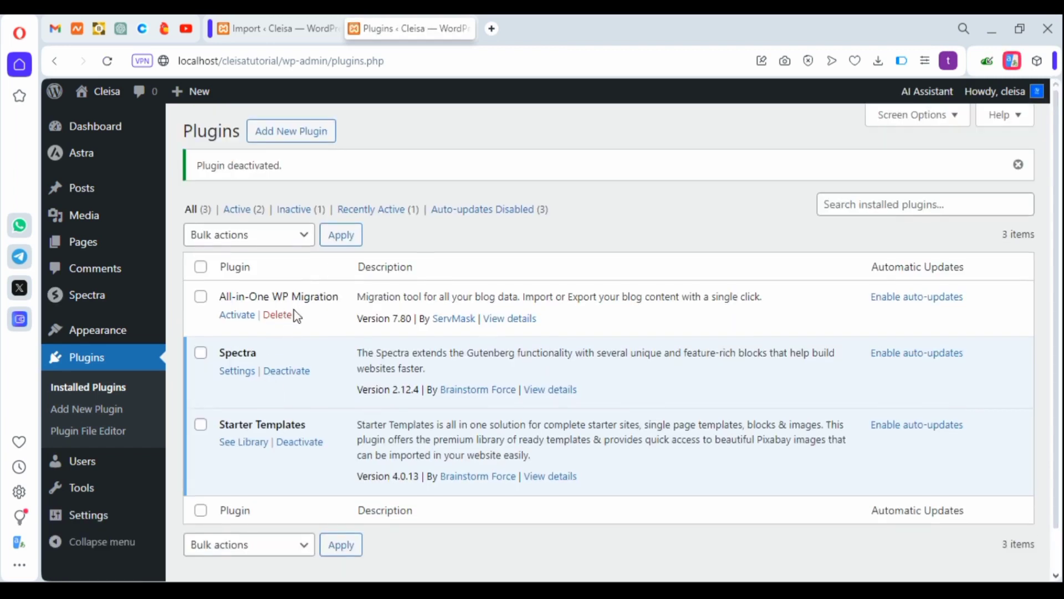
left_click(305, 133)
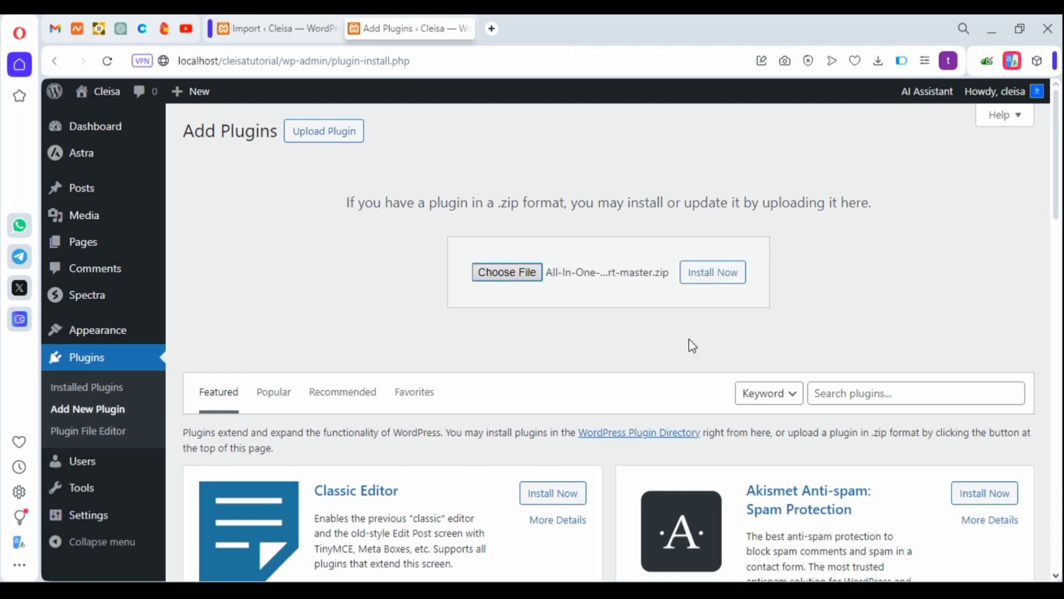
Install the All-in-One WP Migration With Import 6.77 zip and activate it
left_click(716, 277)
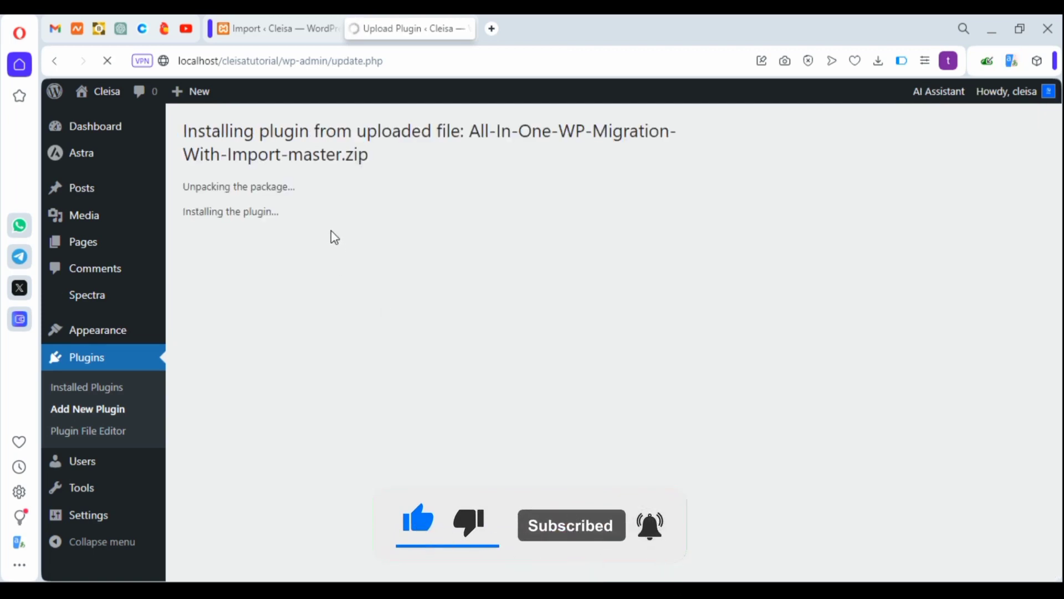
left_click(207, 268)
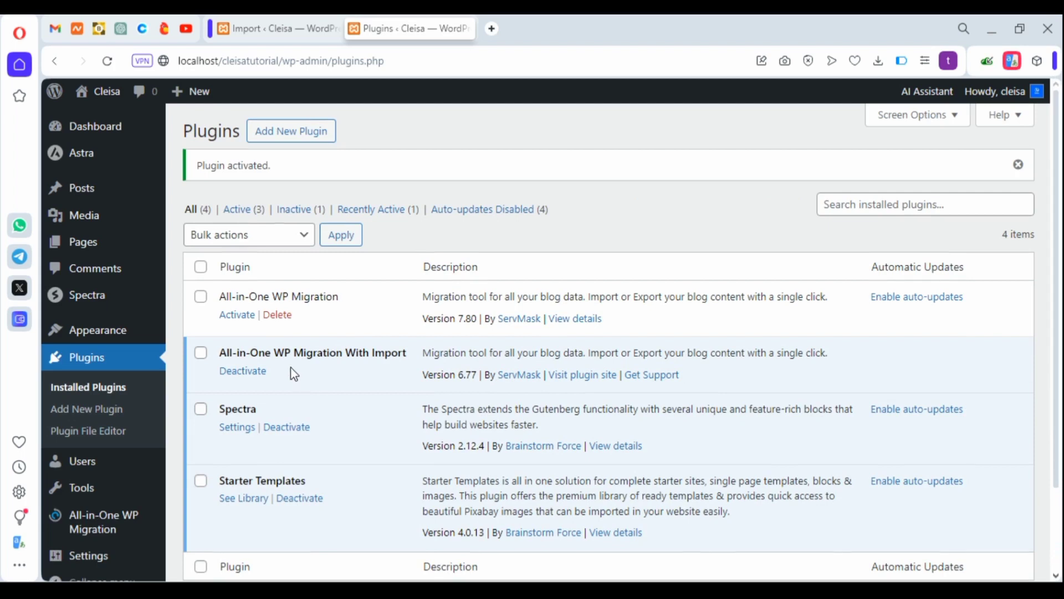
scroll(297, 369, "down", 2)
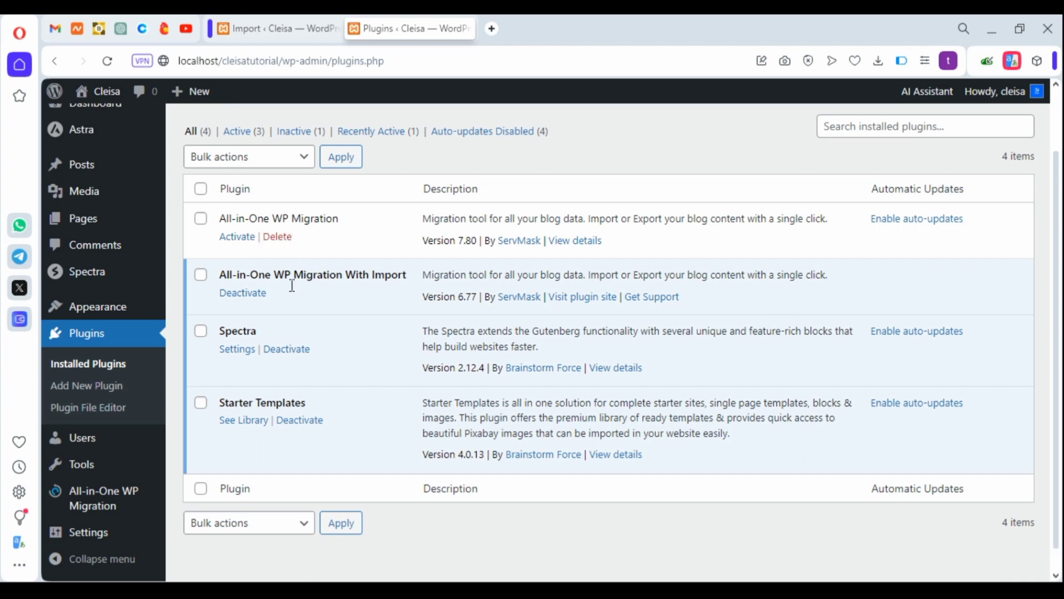
scroll(314, 310, "down", 1)
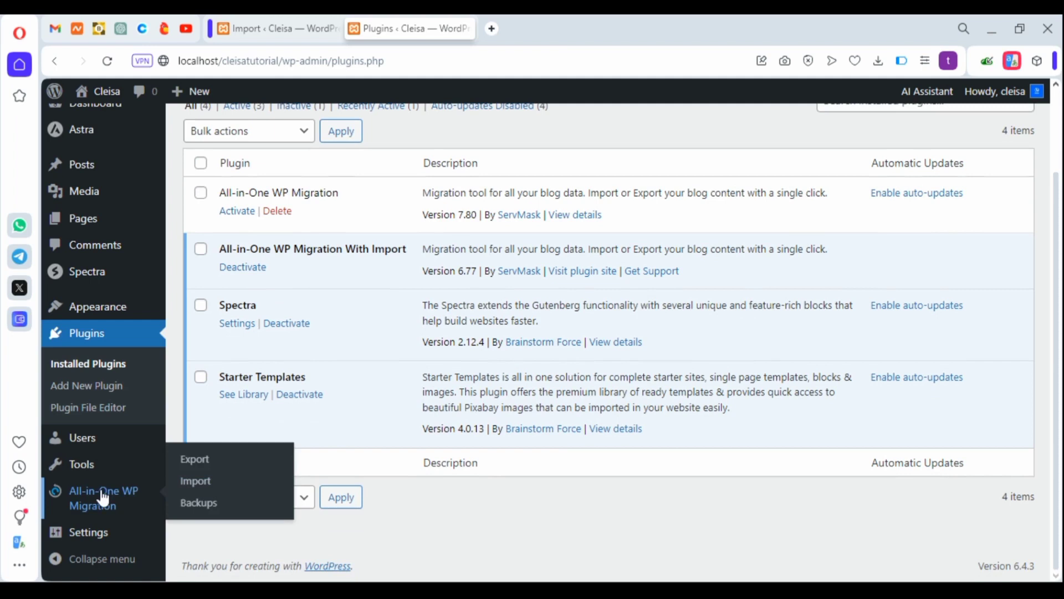
Open the All-in-One WP Migration Import page, now showing a 32 GB upload limit
mouse_move(103, 497)
left_click(201, 481)
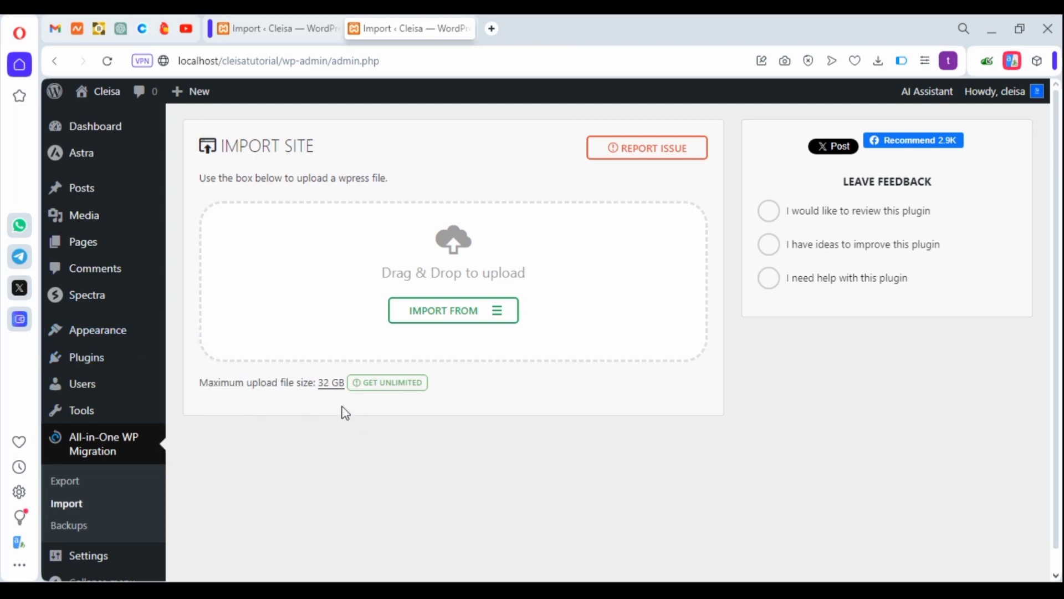
mouse_move(87, 333)
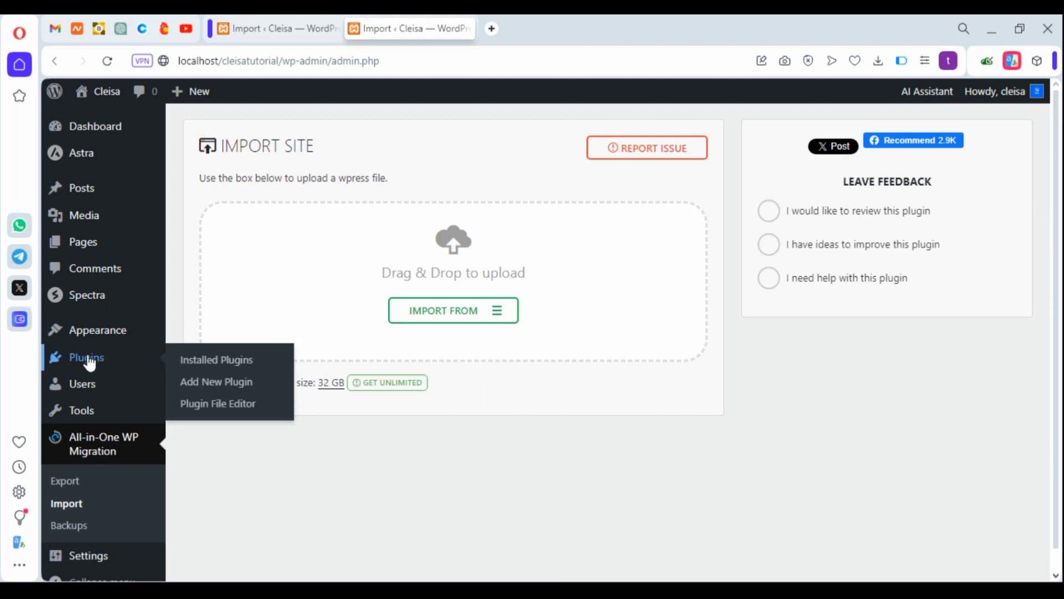
Load the With Import plugin in the Plugin File Editor and open its constants.php
left_click(208, 404)
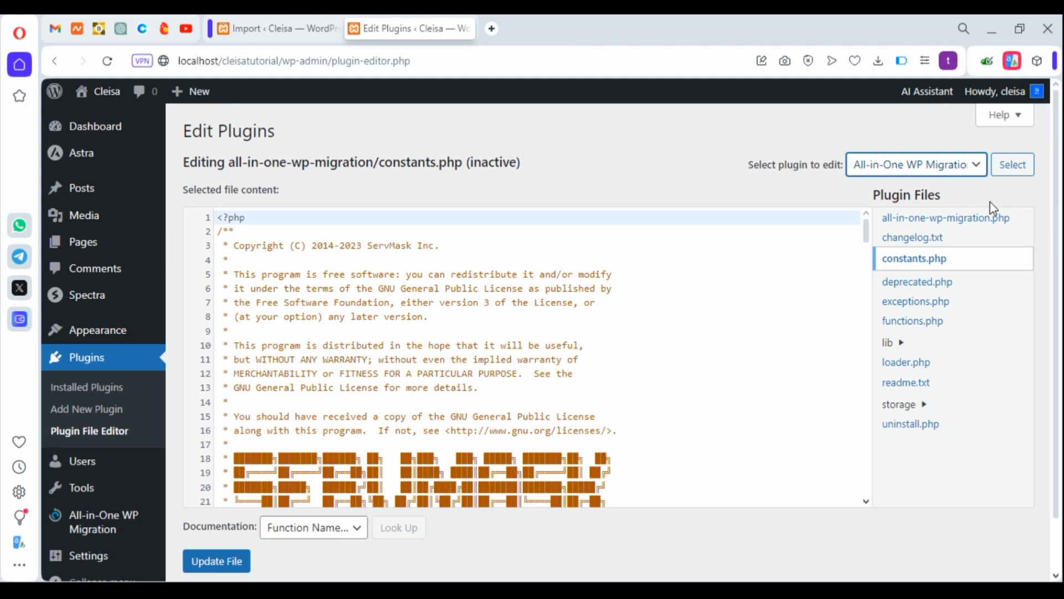
left_click(1009, 167)
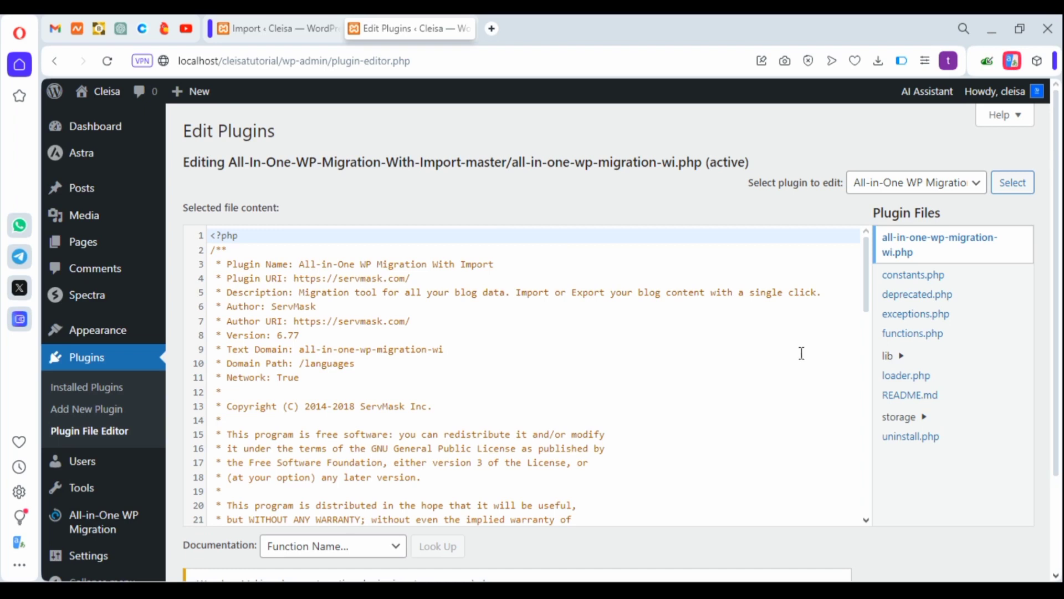
left_click(921, 279)
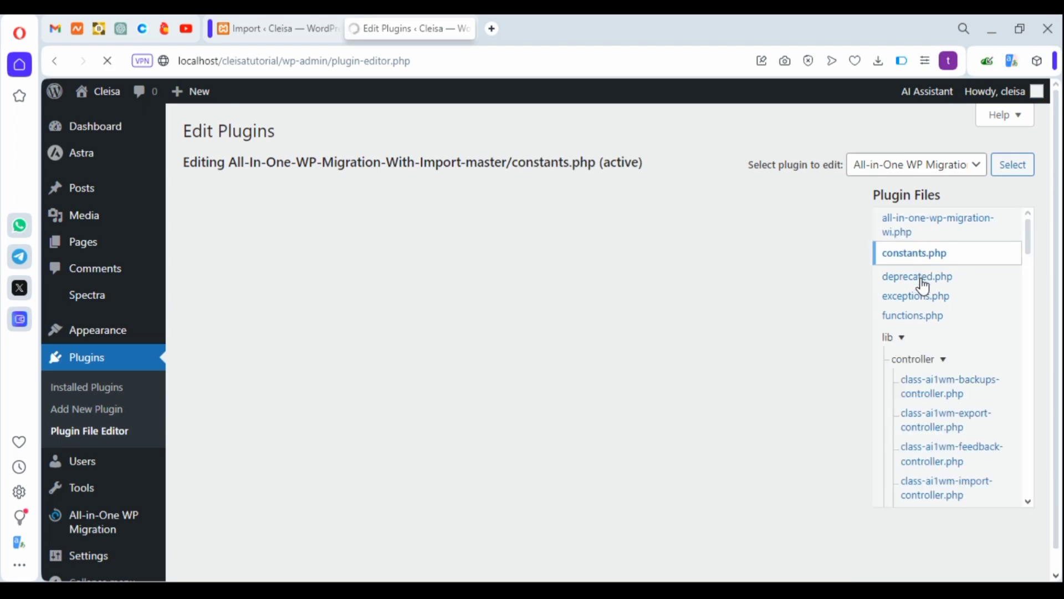
scroll(473, 359, "down", 5)
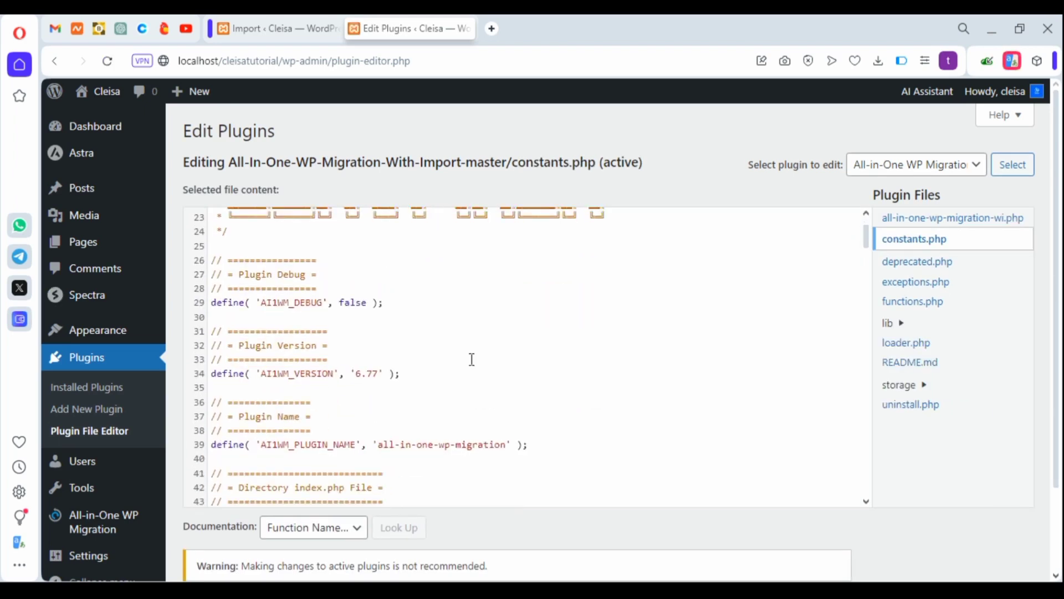
scroll(444, 361, "down", 10)
scroll(445, 361, "down", 5)
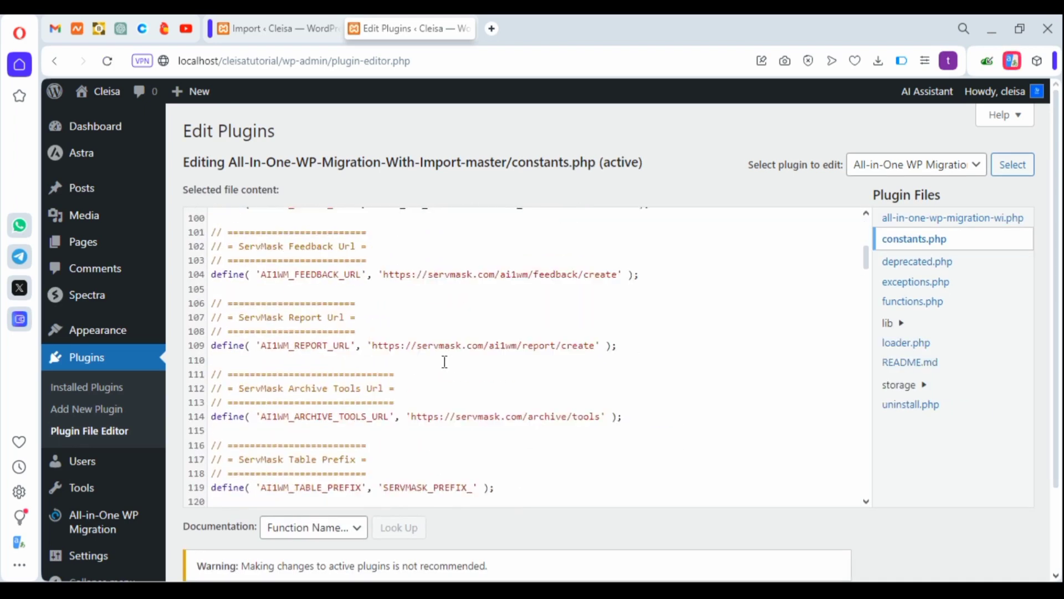
scroll(444, 361, "down", 3)
scroll(444, 361, "down", 5)
scroll(445, 361, "down", 5)
scroll(445, 361, "down", 6)
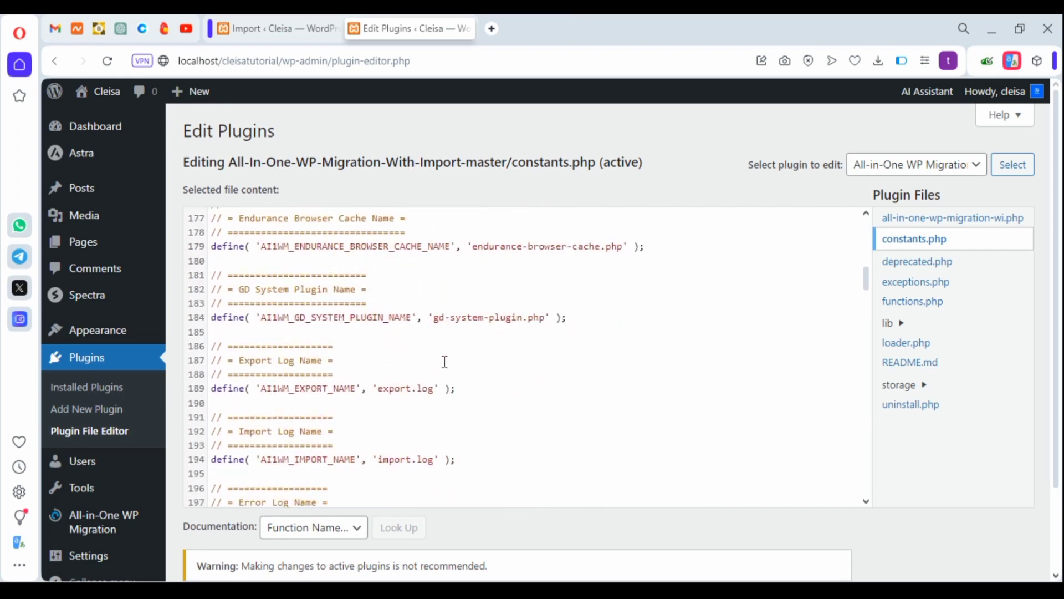
scroll(445, 361, "down", 4)
scroll(668, 350, "up", 13)
scroll(668, 350, "down", 5)
scroll(668, 350, "down", 2)
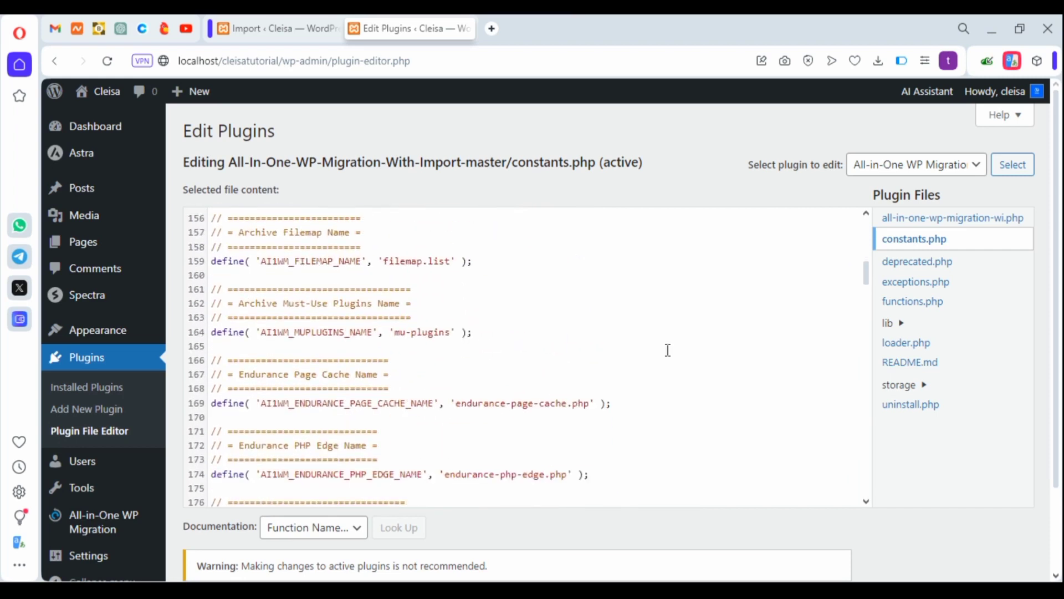
scroll(668, 350, "down", 2)
scroll(668, 349, "down", 2)
scroll(668, 350, "down", 4)
scroll(668, 349, "down", 3)
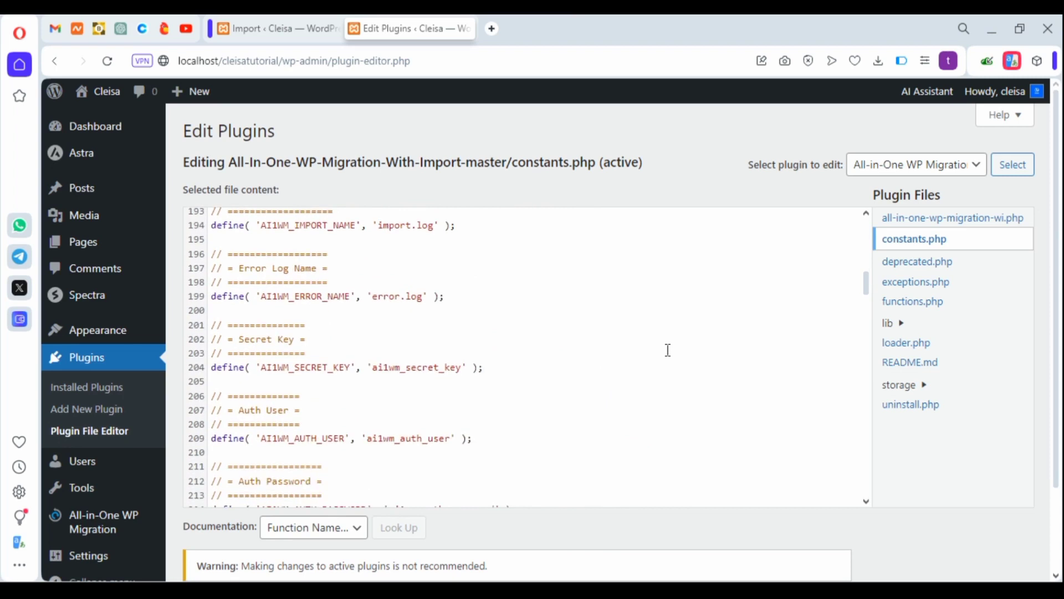
scroll(668, 350, "down", 2)
scroll(668, 350, "down", 4)
scroll(668, 350, "down", 2)
scroll(668, 350, "down", 4)
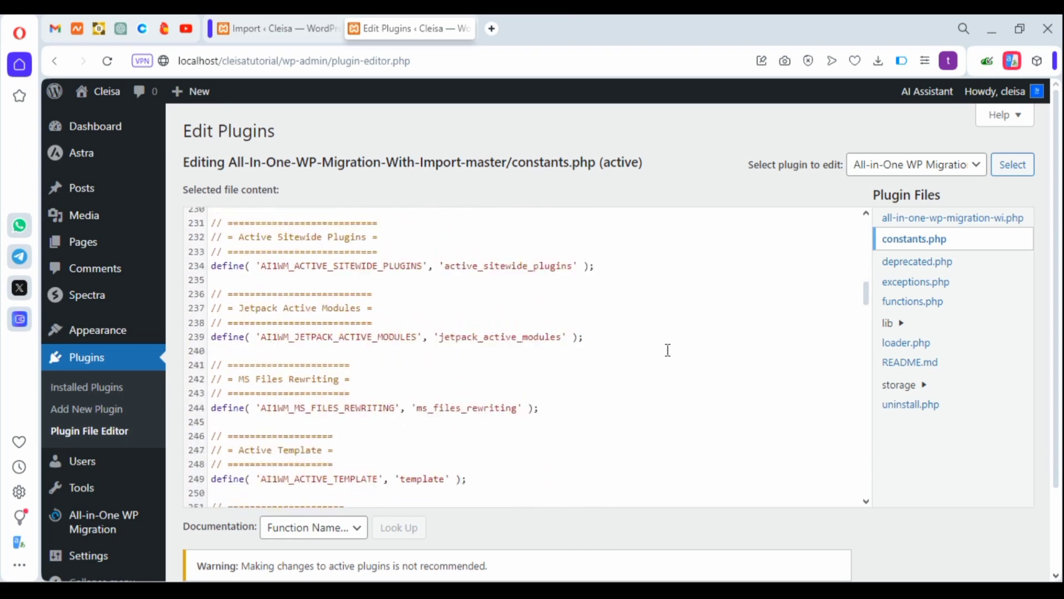
scroll(668, 350, "down", 1)
scroll(668, 349, "down", 4)
scroll(668, 350, "down", 5)
scroll(668, 349, "down", 4)
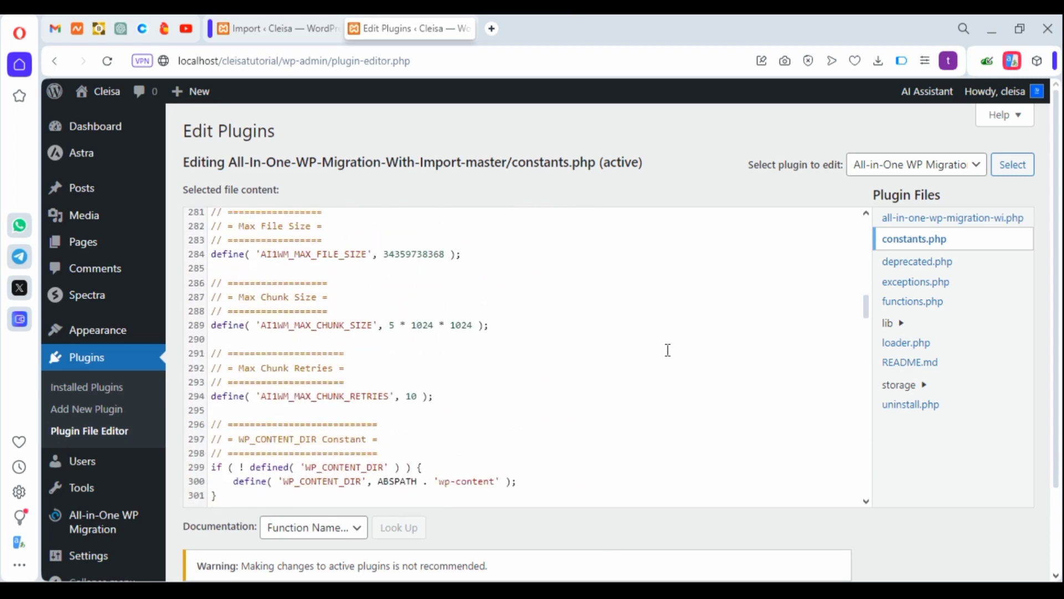
scroll(668, 350, "up", 2)
scroll(668, 350, "up", 3)
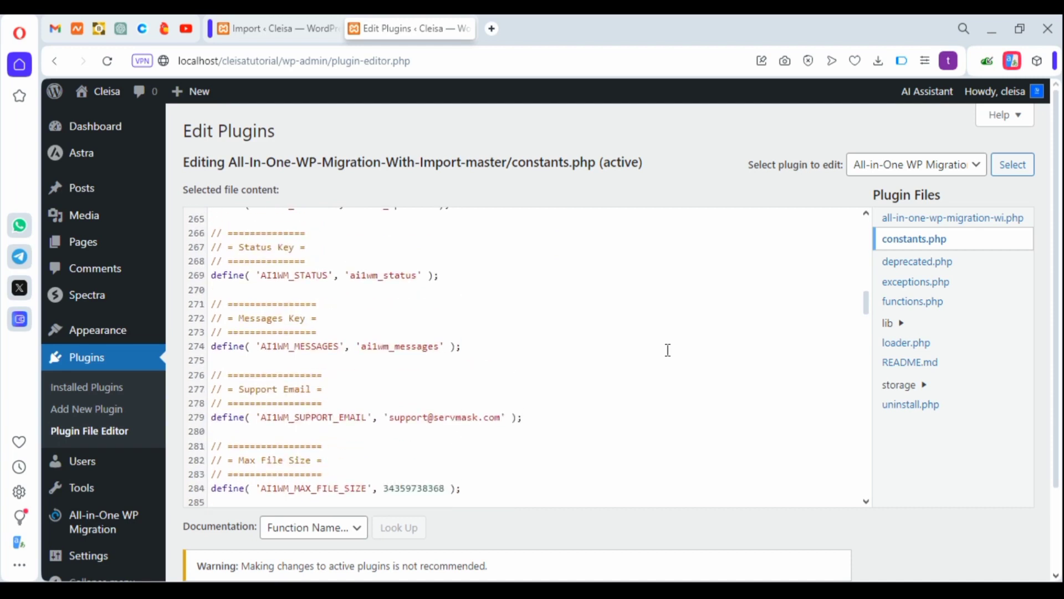
scroll(554, 344, "down", 1)
scroll(472, 355, "down", 3)
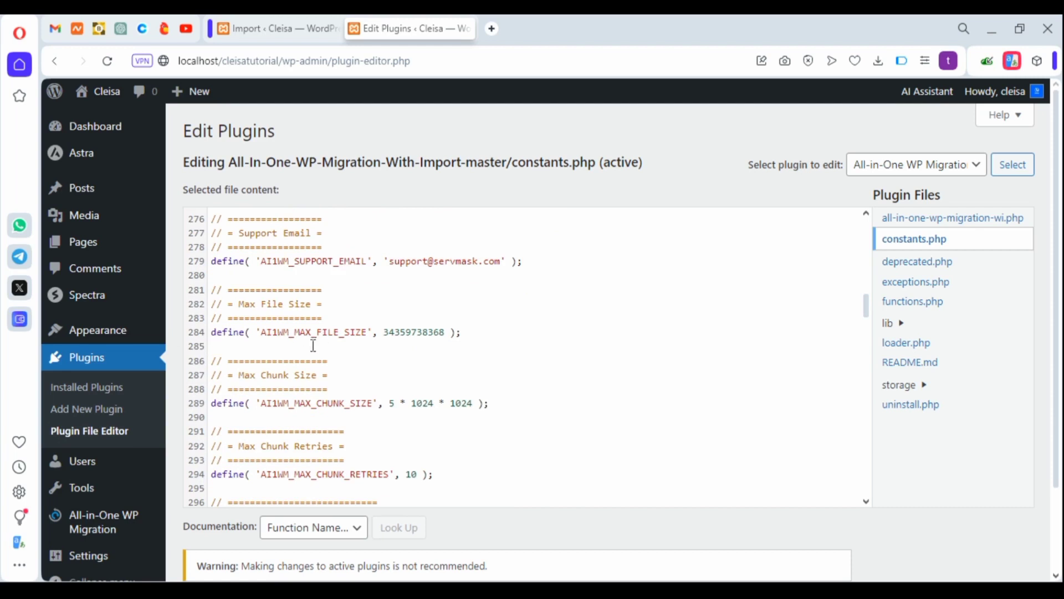
left_click(383, 334)
left_click(390, 333)
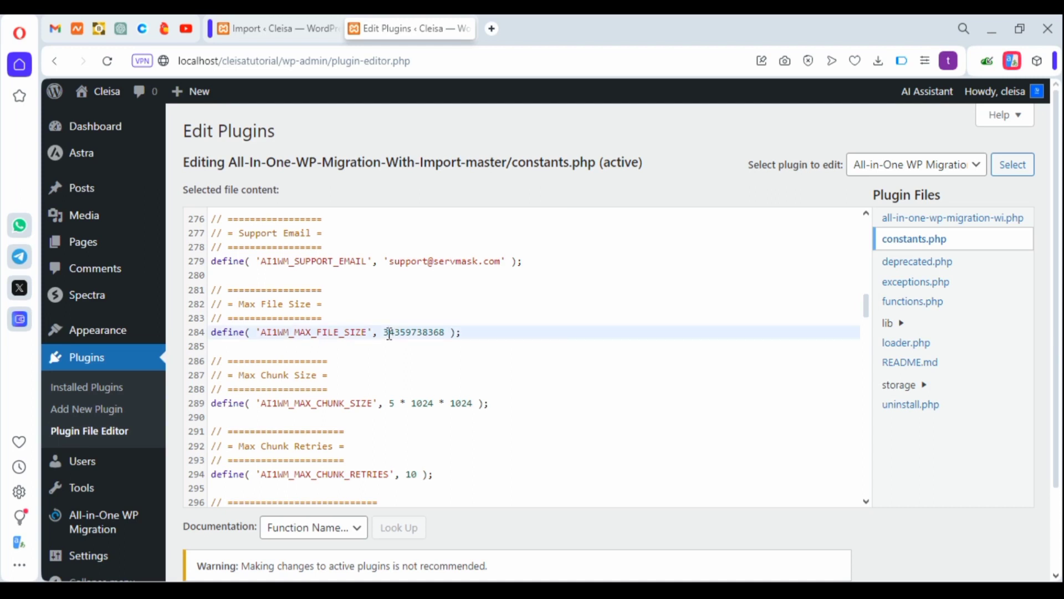
key("BackSpace")
type("5")
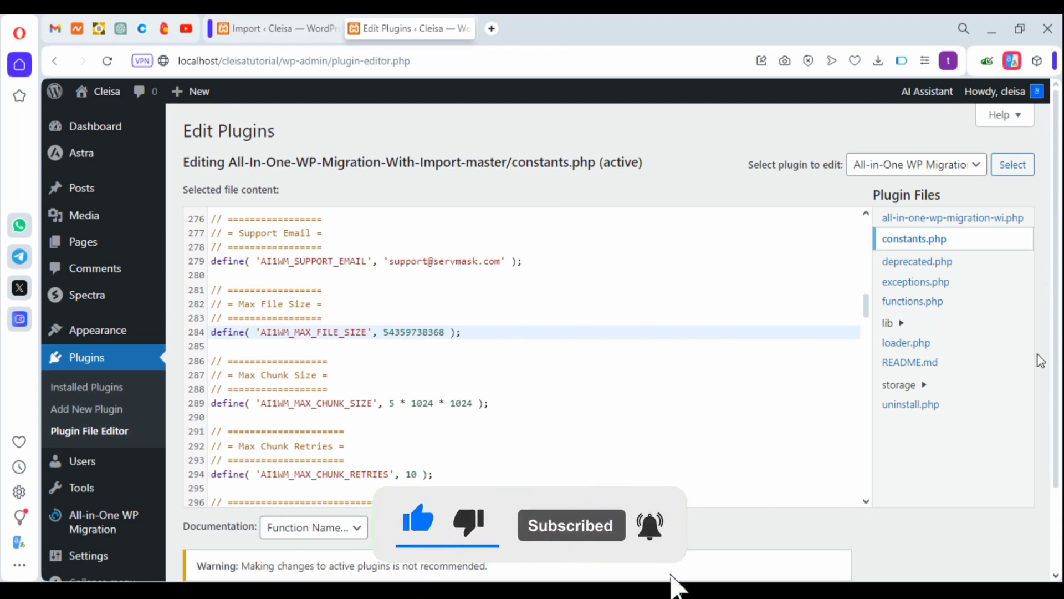
scroll(1041, 360, "down", 2)
left_click(216, 501)
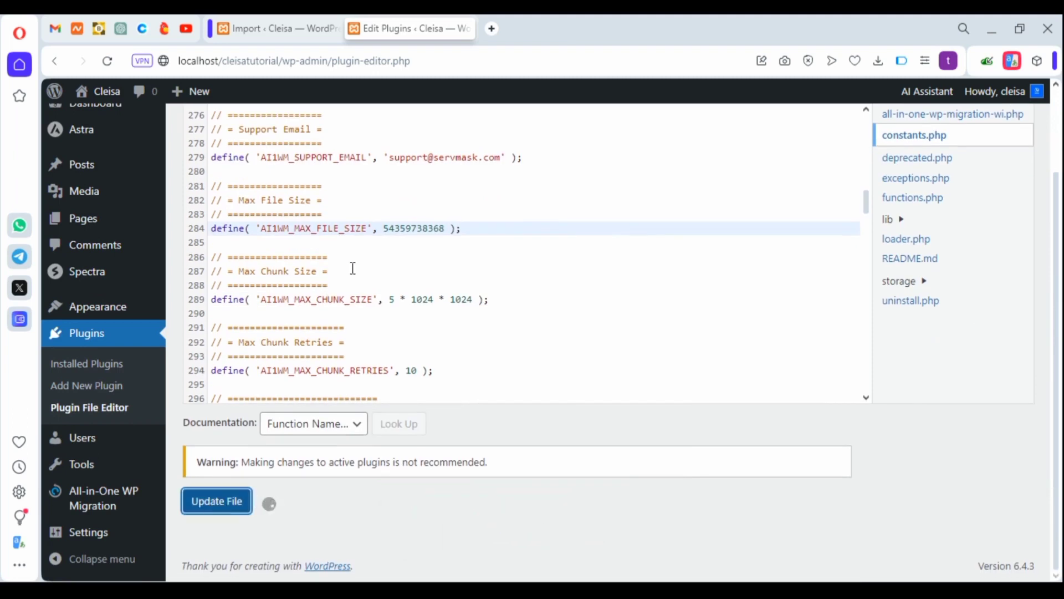
Reload the Import page to confirm the 51 GB limit, then return to the editor
left_click(297, 37)
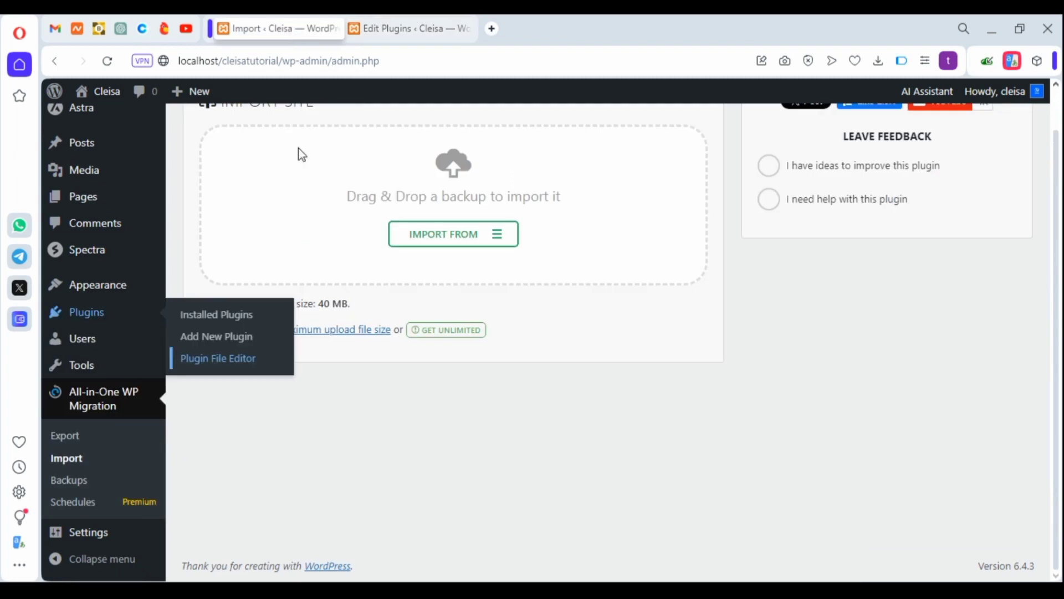
left_click(107, 61)
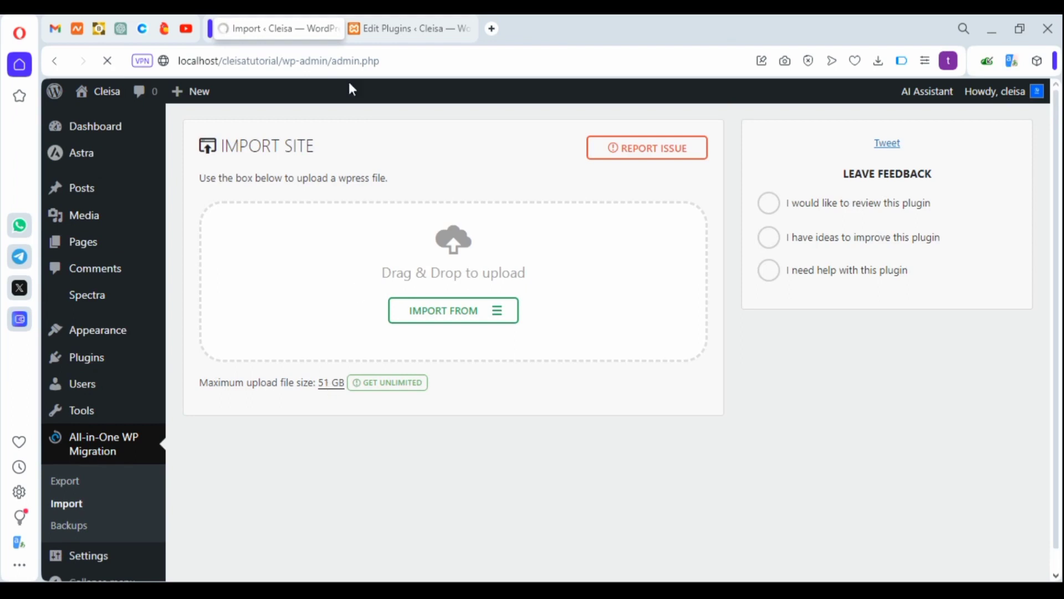
left_click(410, 28)
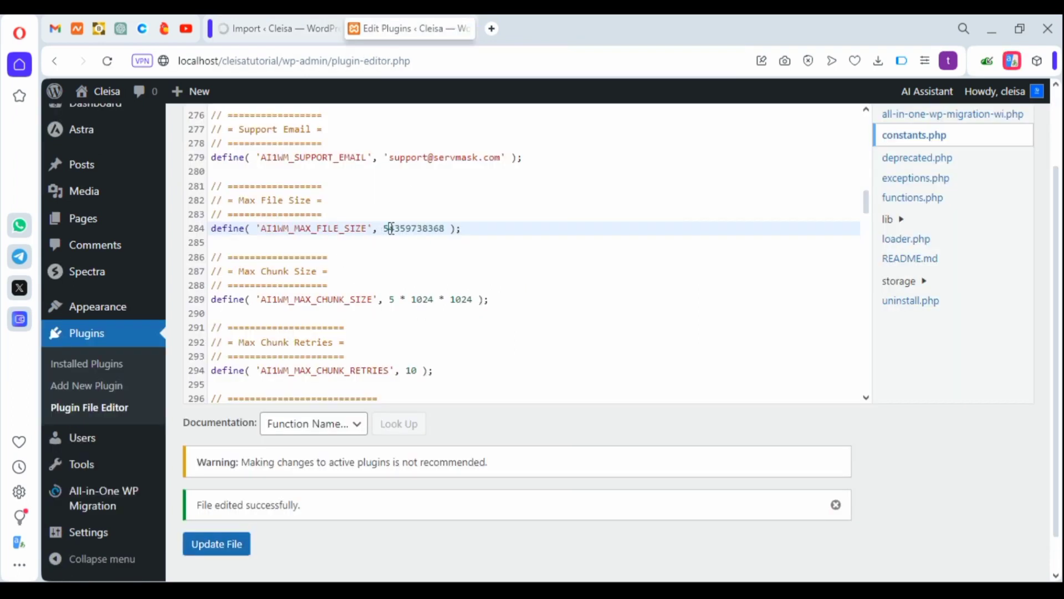
key("BackSpace")
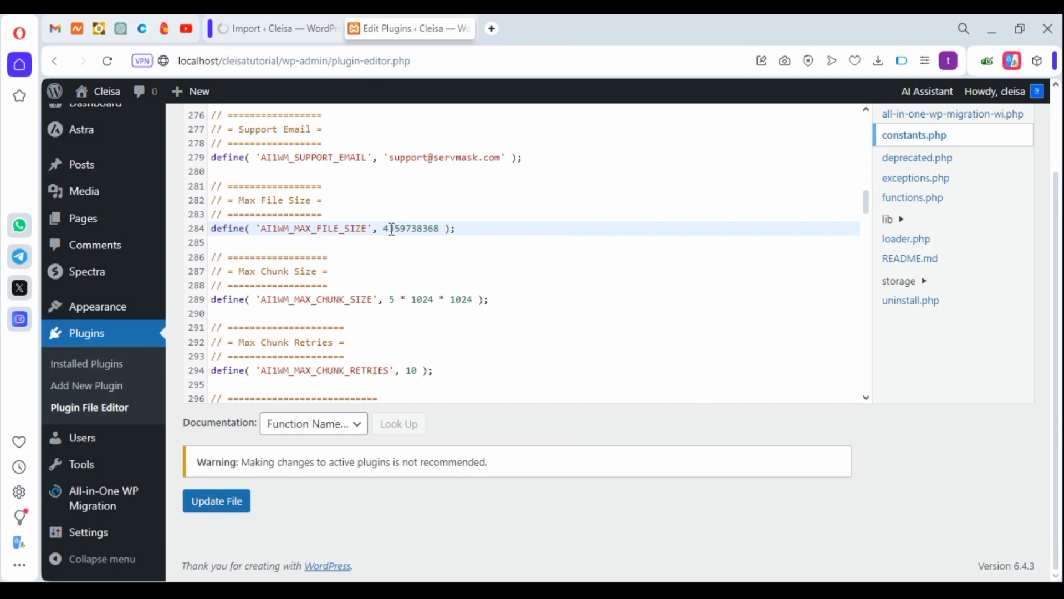
type("8")
left_click(219, 507)
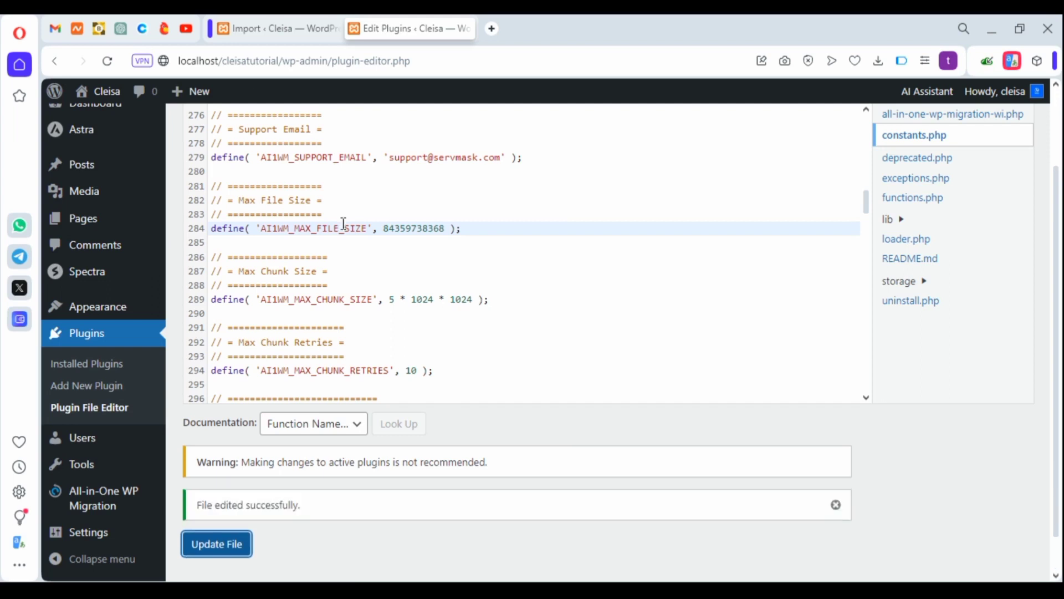
left_click(271, 29)
left_click(107, 61)
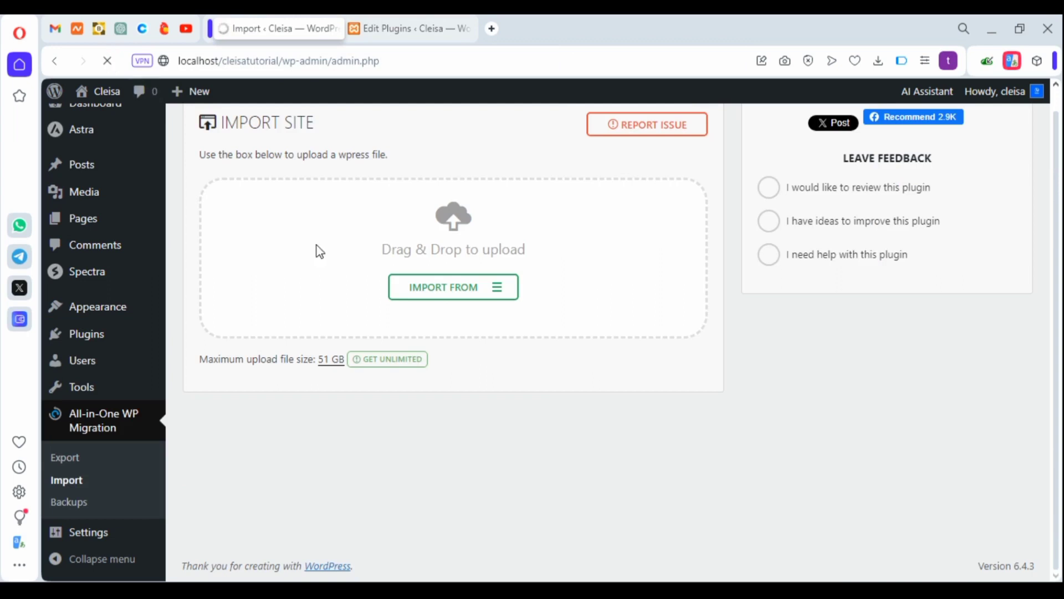